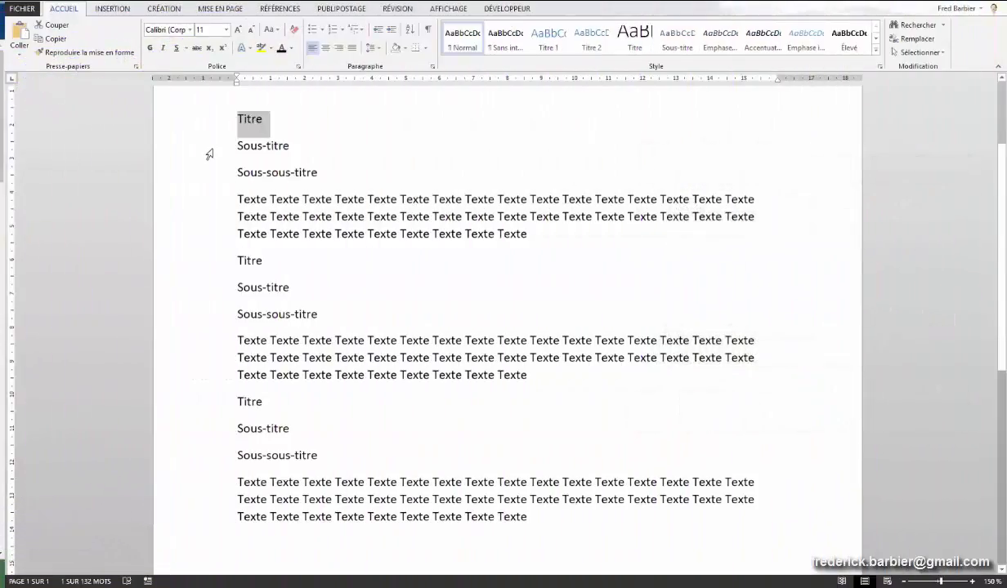
Review the Titre, Sous-titre and Sous-sous-titre lines in the three sections of the document
click(202, 147)
click(192, 173)
click(186, 261)
click(187, 287)
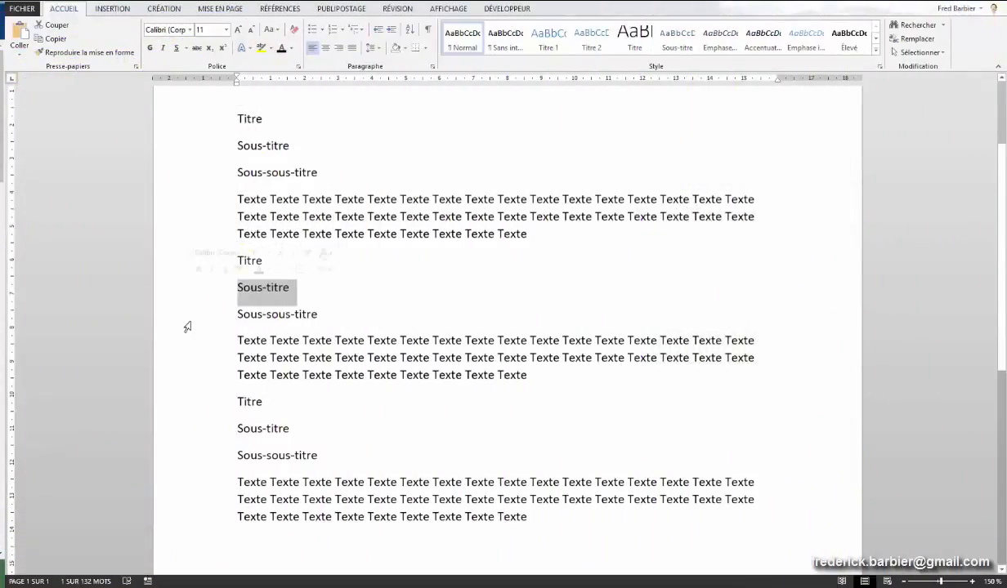
click(181, 314)
click(186, 402)
click(190, 428)
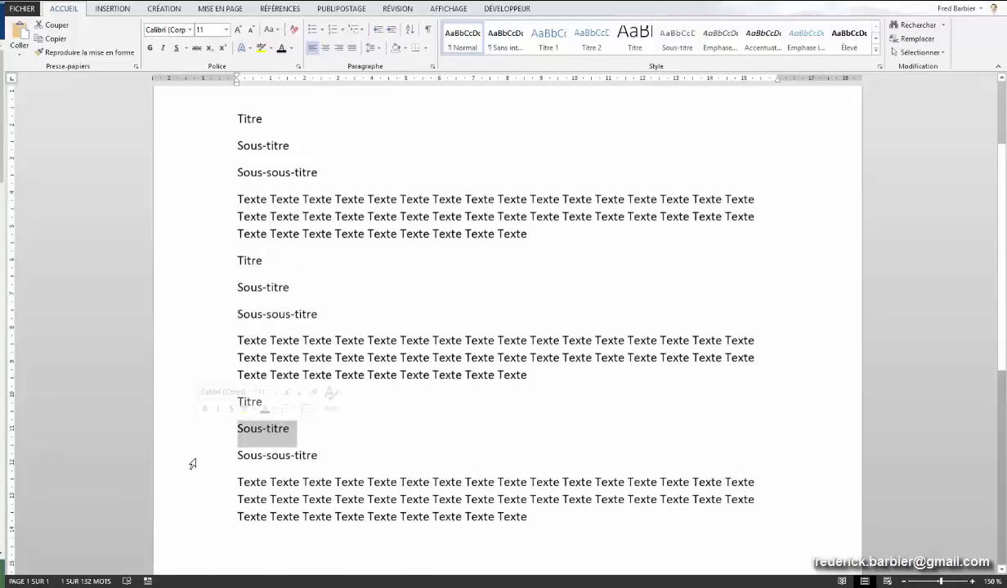
click(185, 455)
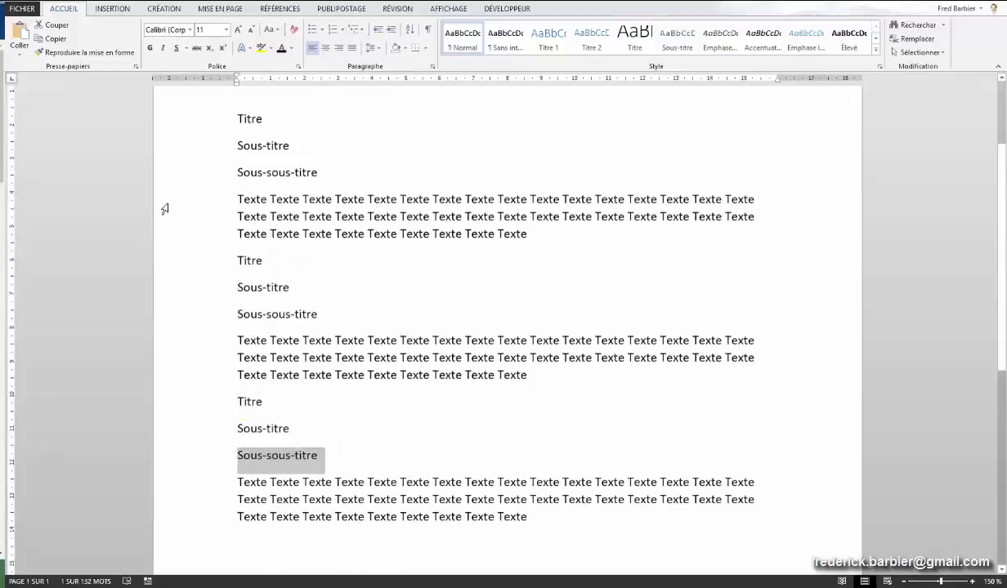
Apply the 1. / 1.1. / 1.1.1. multilevel list numbering to the first Titre line
click(212, 127)
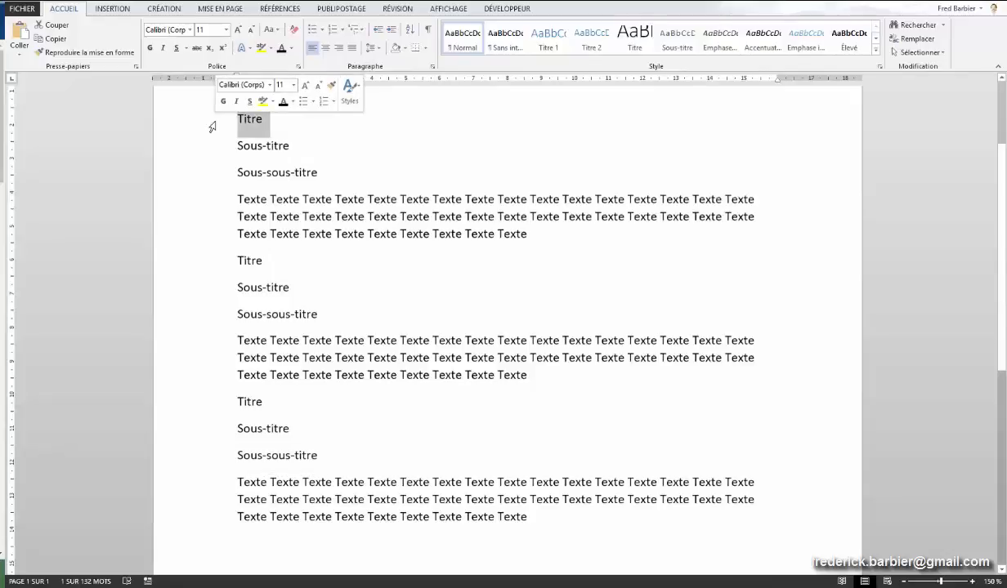
click(316, 128)
click(205, 128)
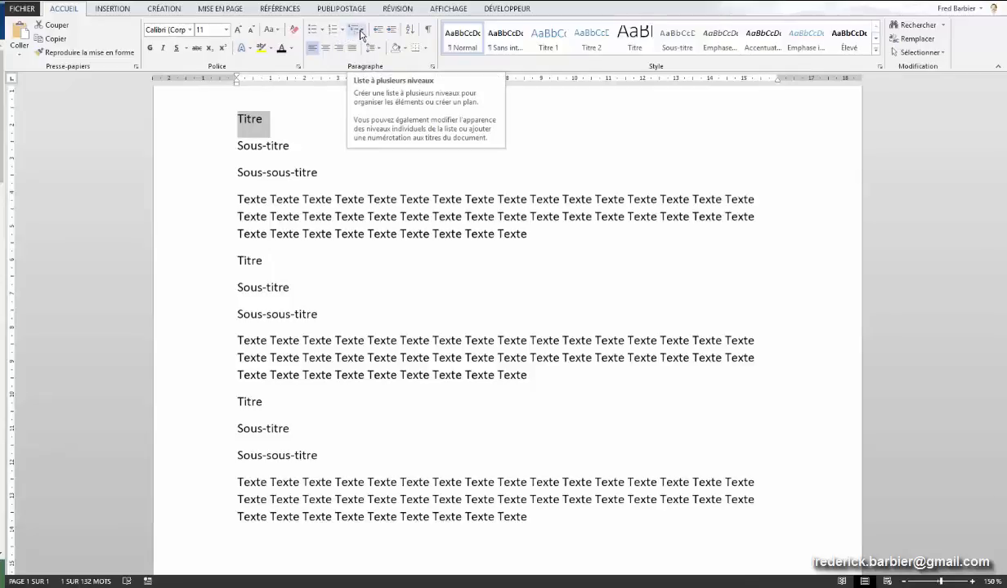
click(360, 33)
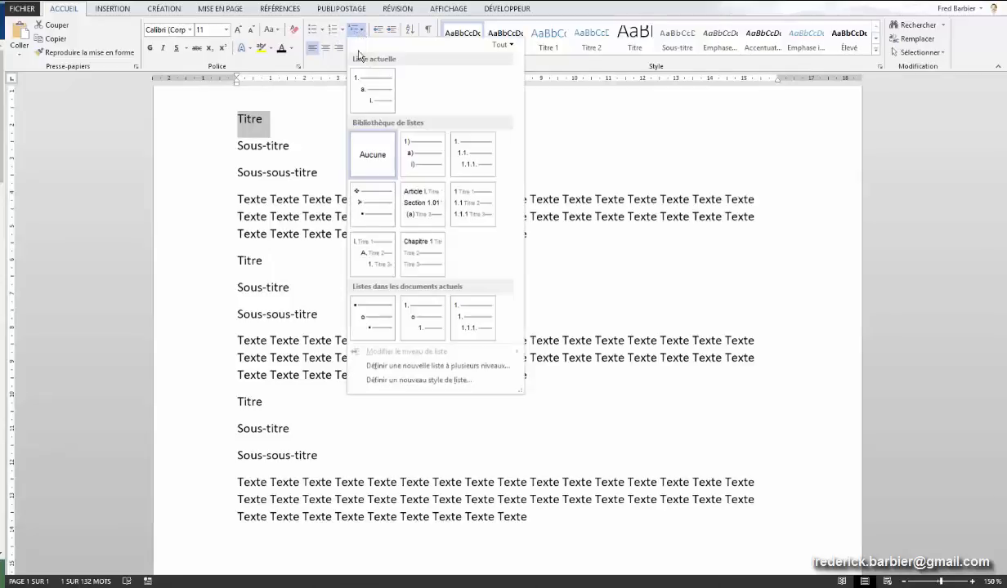
click(482, 160)
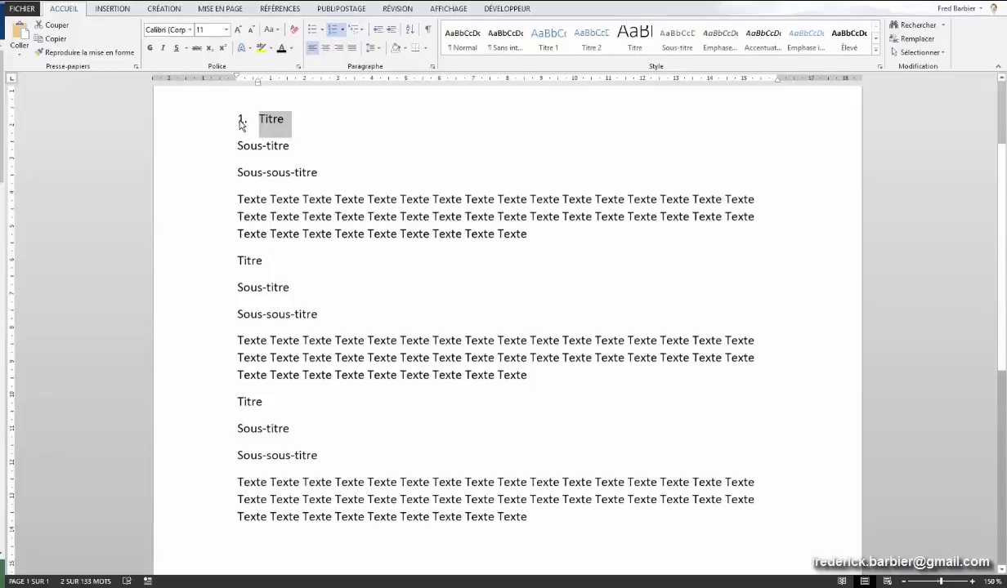
Number the first Sous-titre line with the 1. / 1.1. / 1.1.1. multilevel list and set its list level to 1.1
click(194, 154)
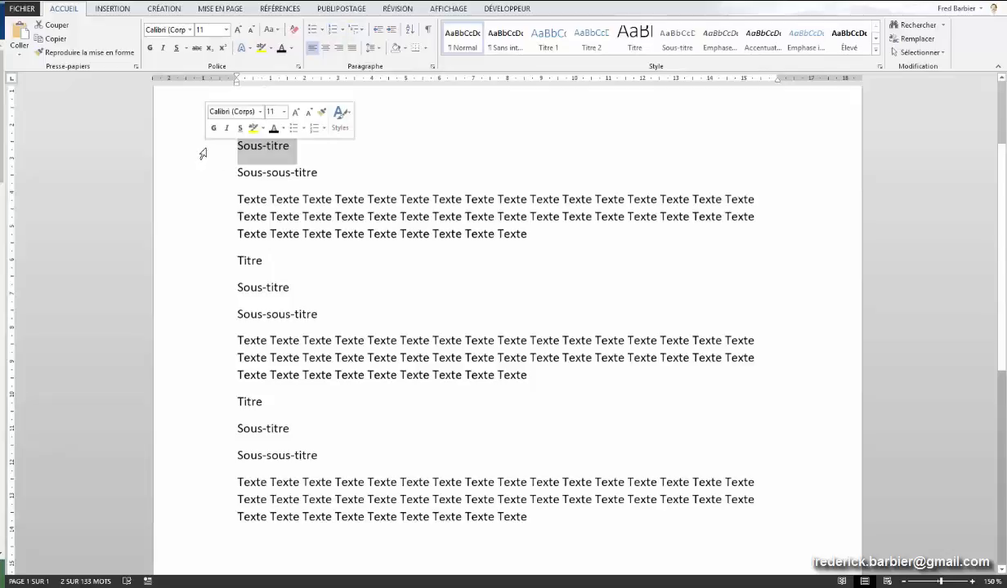
click(364, 31)
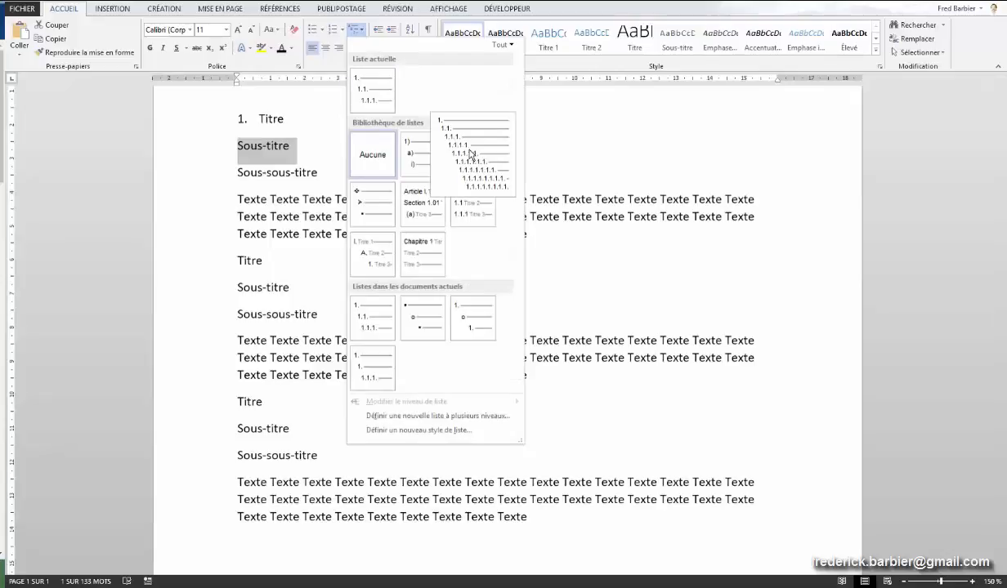
click(471, 154)
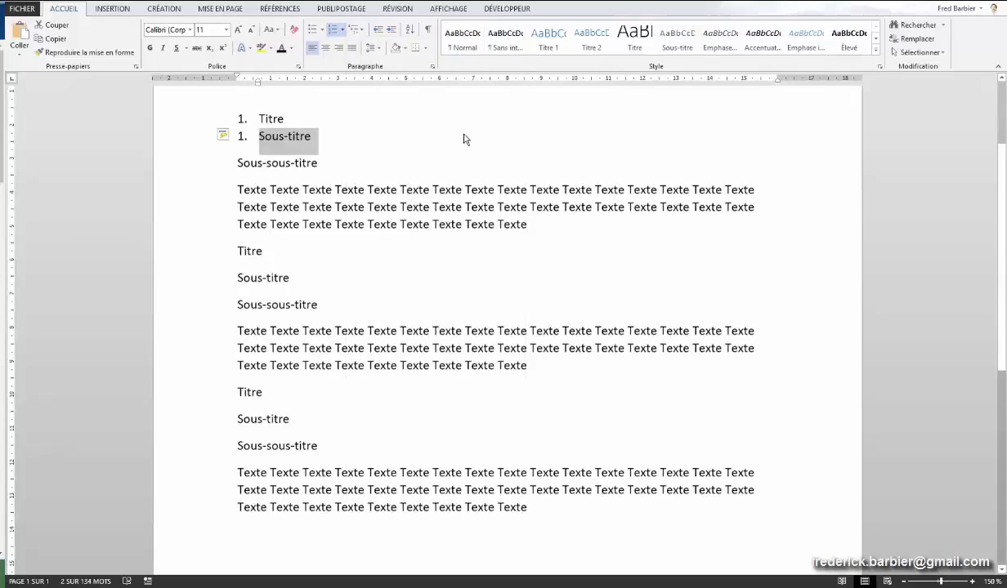
click(358, 29)
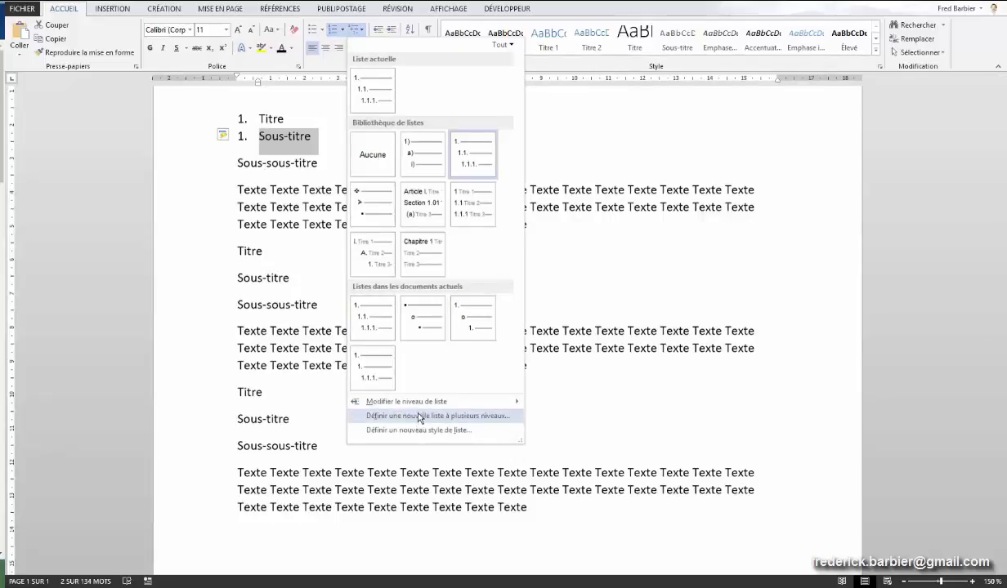
mouse_move(402, 400)
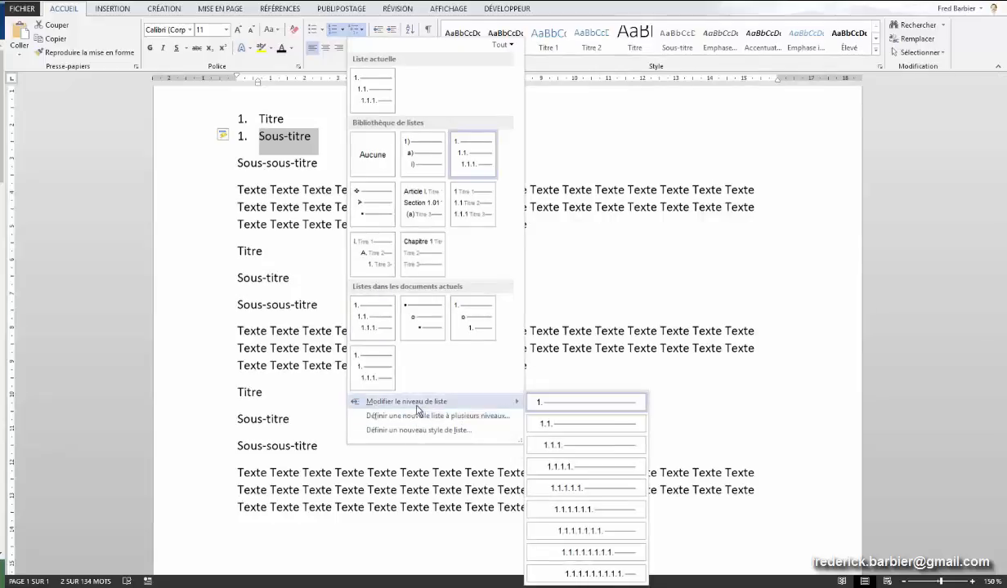
click(570, 423)
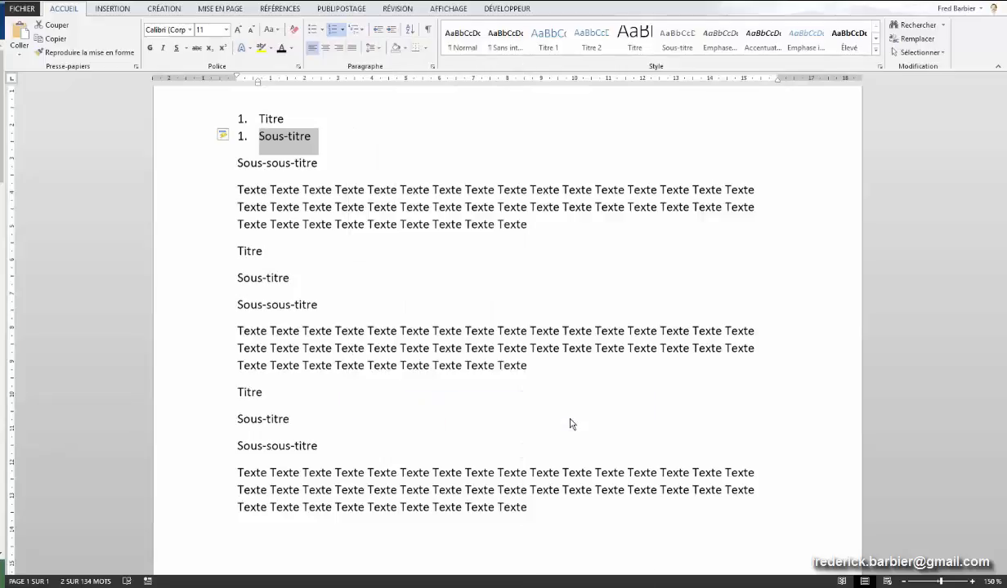
Number the first Sous-sous-titre line with the same multilevel list and set its list level to 1.1.1
click(196, 168)
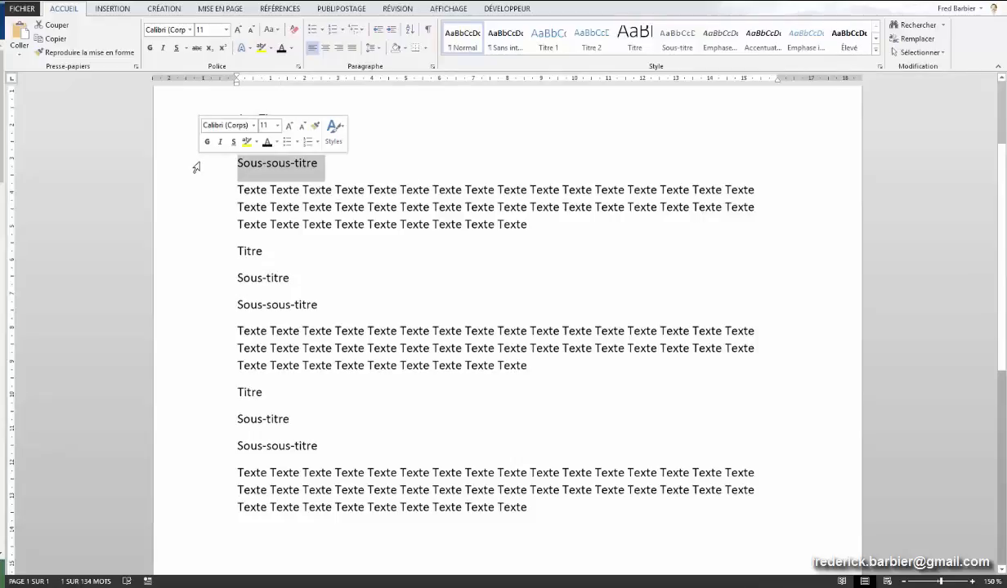
click(353, 29)
click(471, 155)
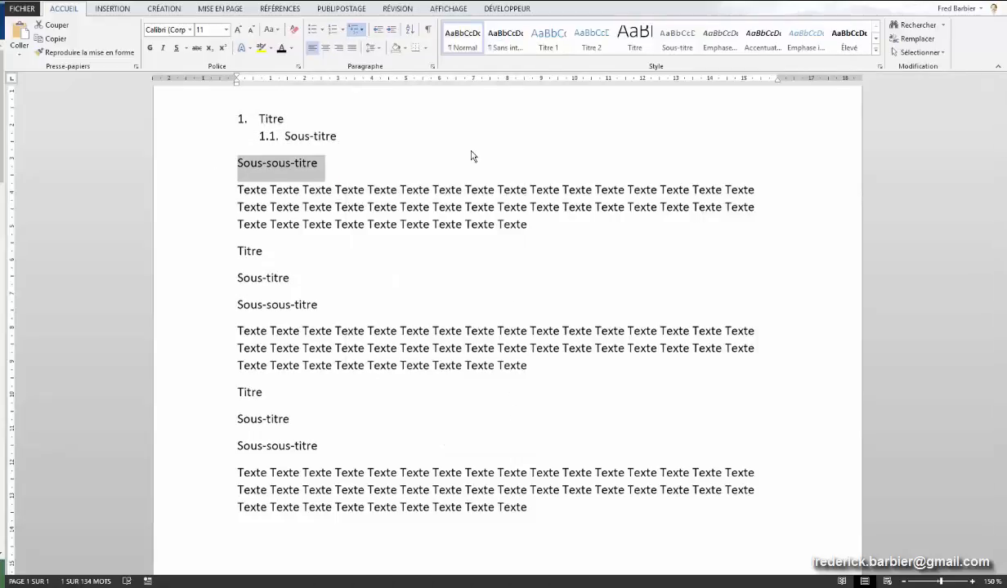
click(362, 32)
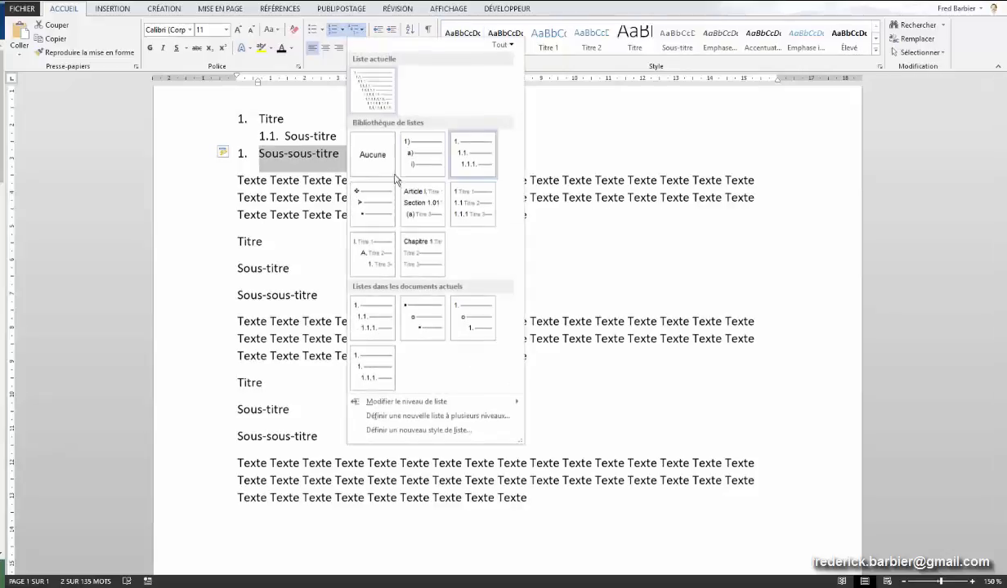
mouse_move(467, 401)
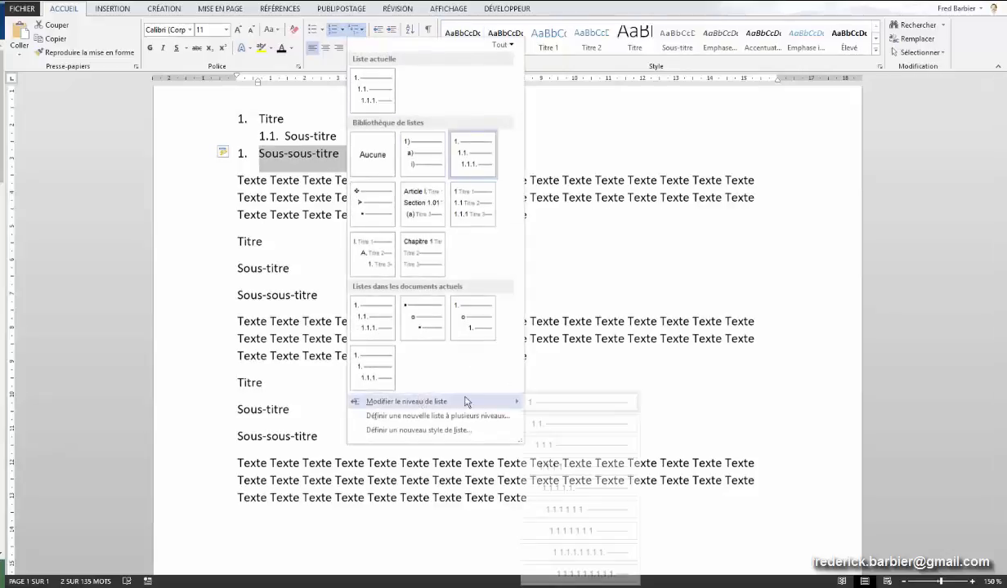
click(609, 446)
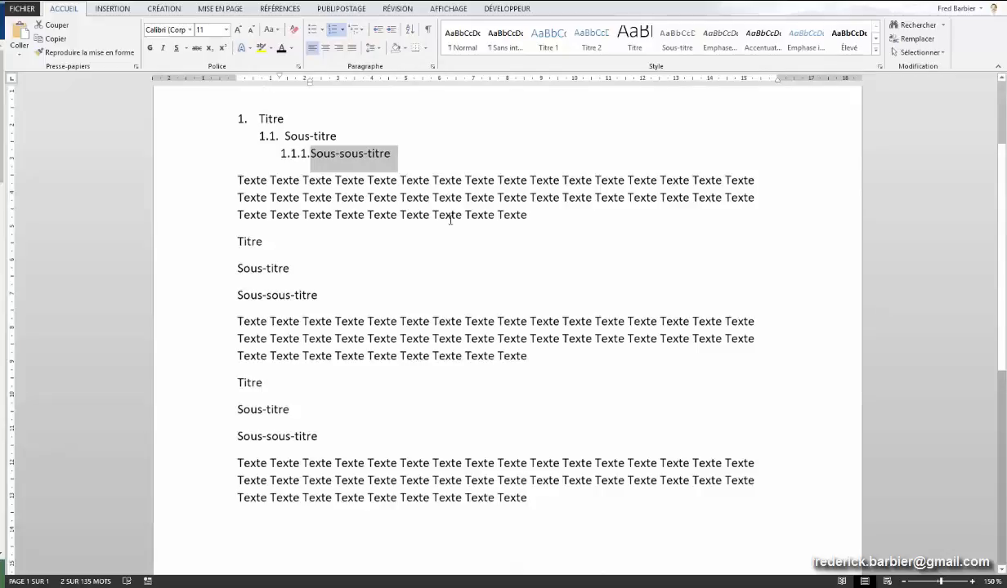
Create a style named Fred1 from the formatting of the numbered Titre line
click(210, 124)
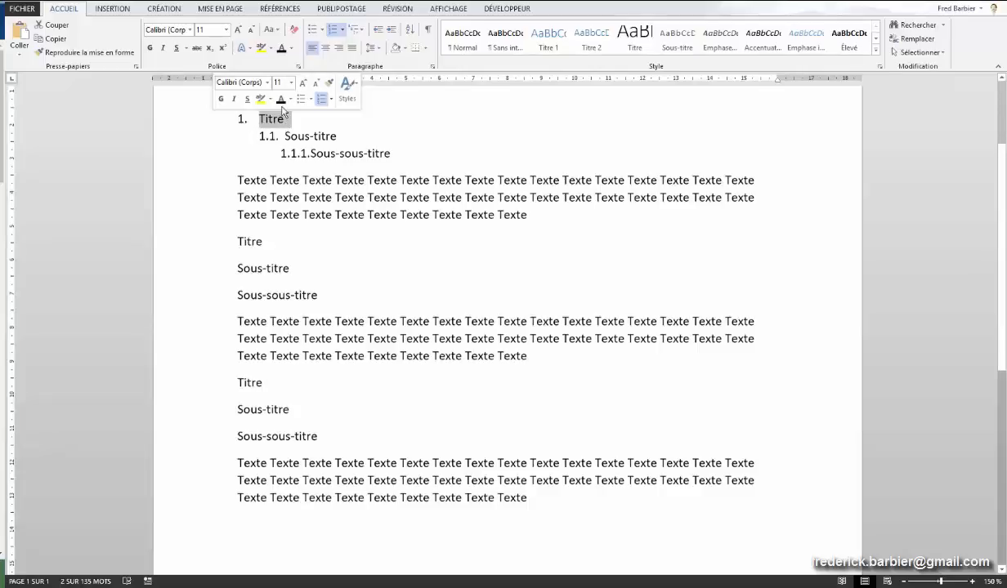
click(350, 91)
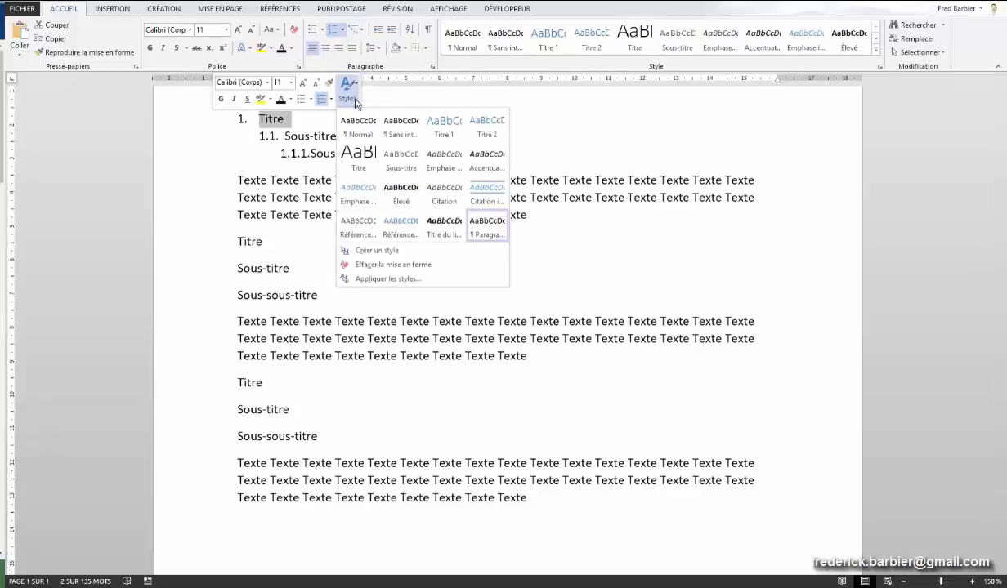
click(387, 253)
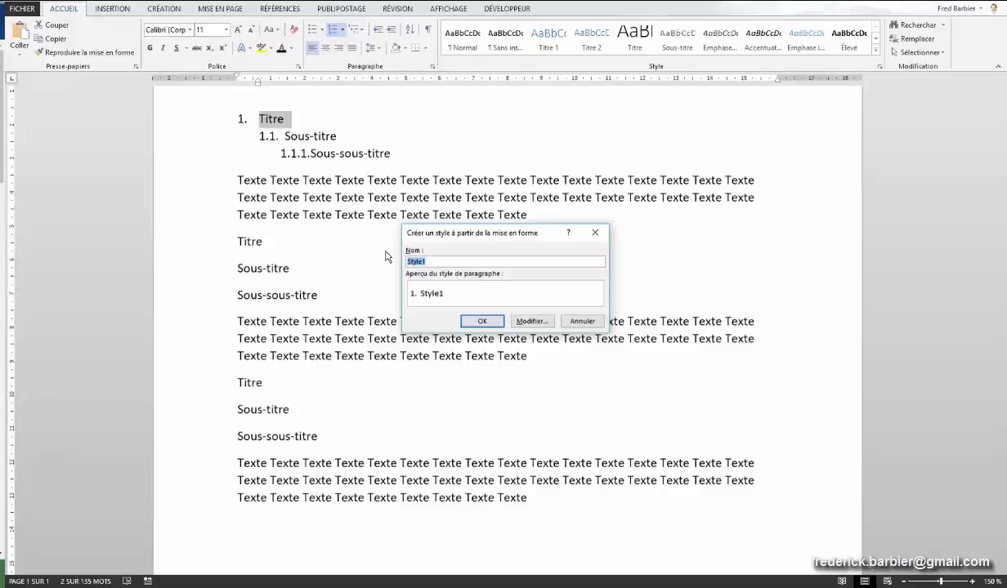
text(Fred1)
click(471, 320)
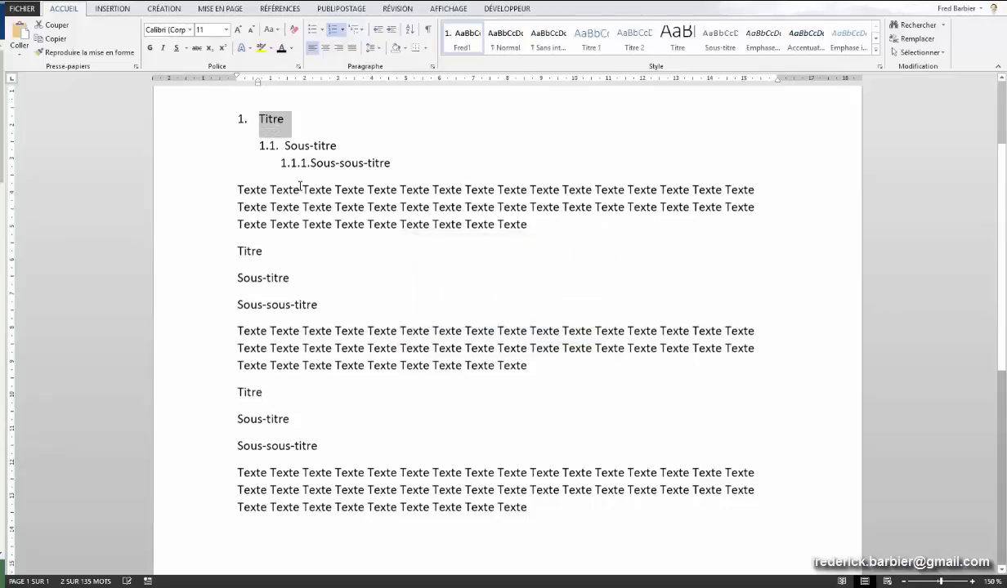
Create a style named Fred2 from the formatting of the numbered Sous-titre line
click(192, 151)
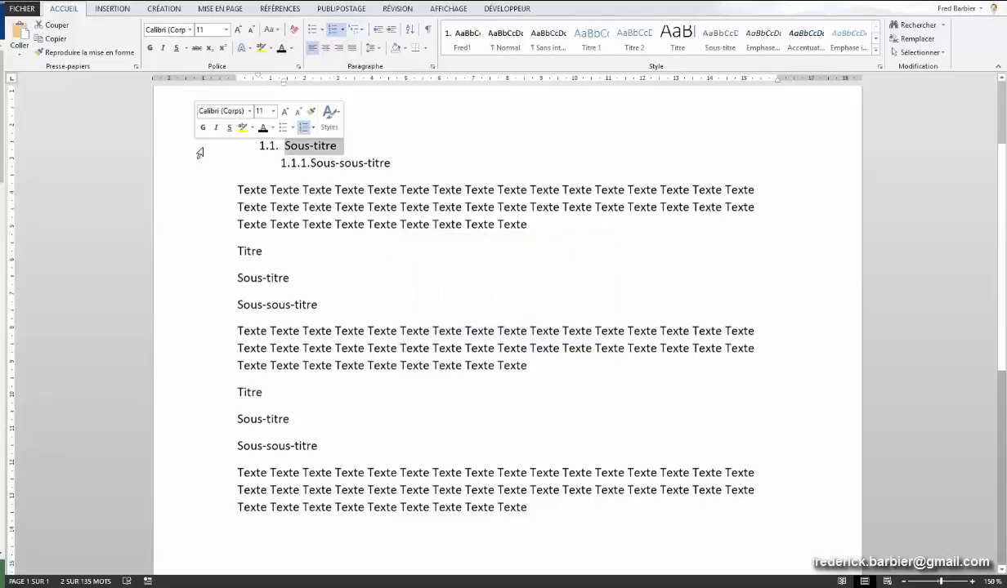
click(335, 123)
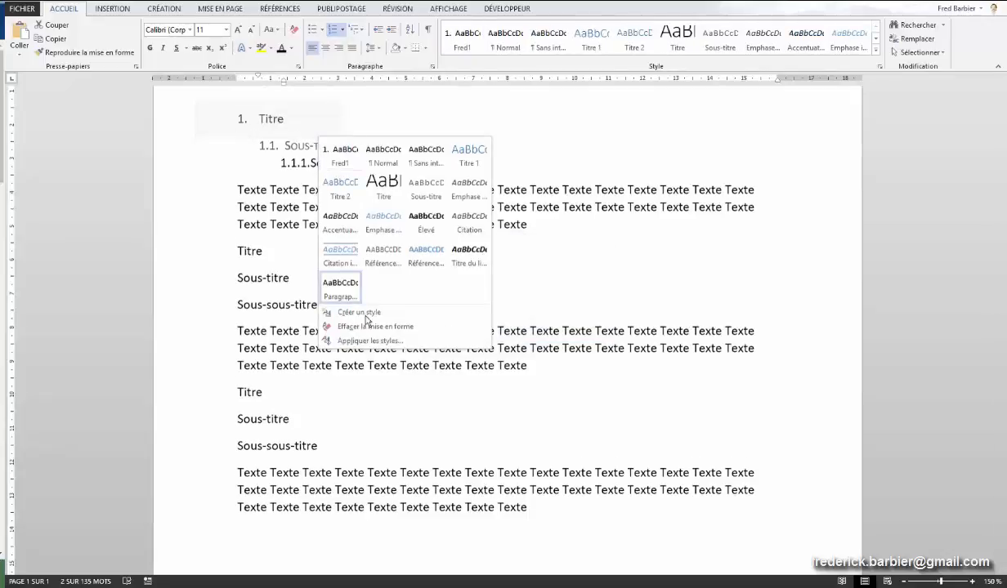
click(353, 313)
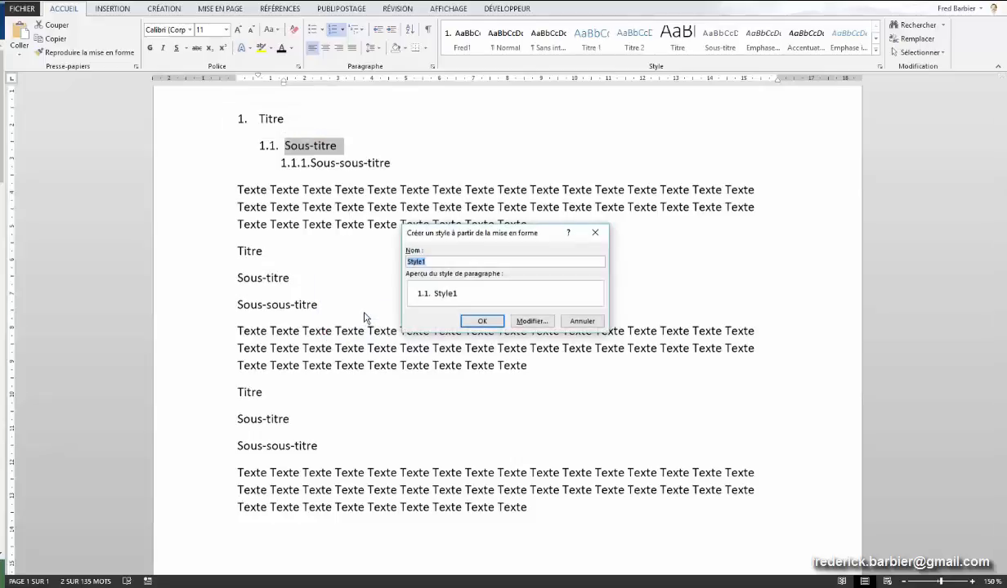
text(Fred2)
click(483, 321)
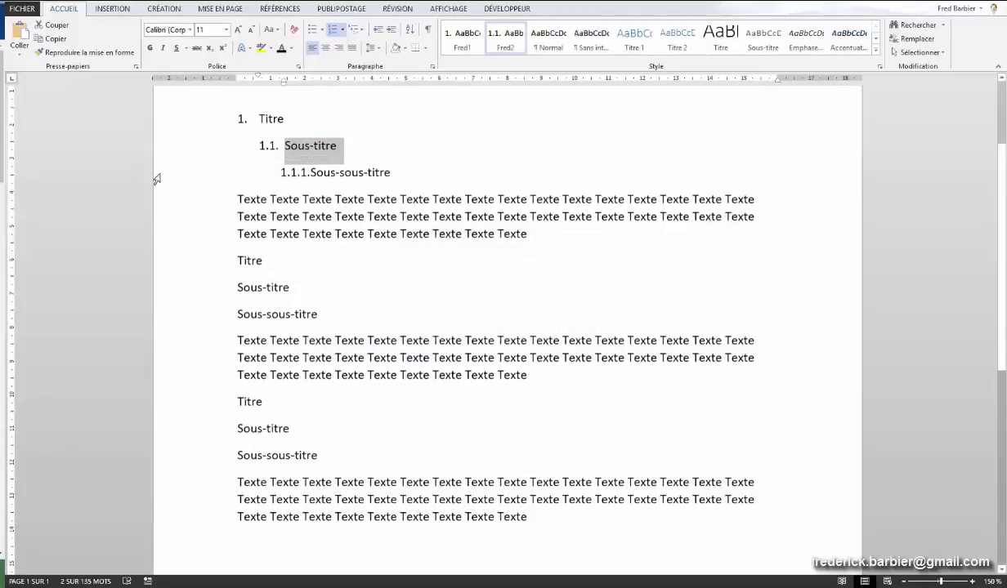
Create a style named Fred3 from the formatting of the numbered Sous-sous-titre line
click(155, 178)
click(297, 154)
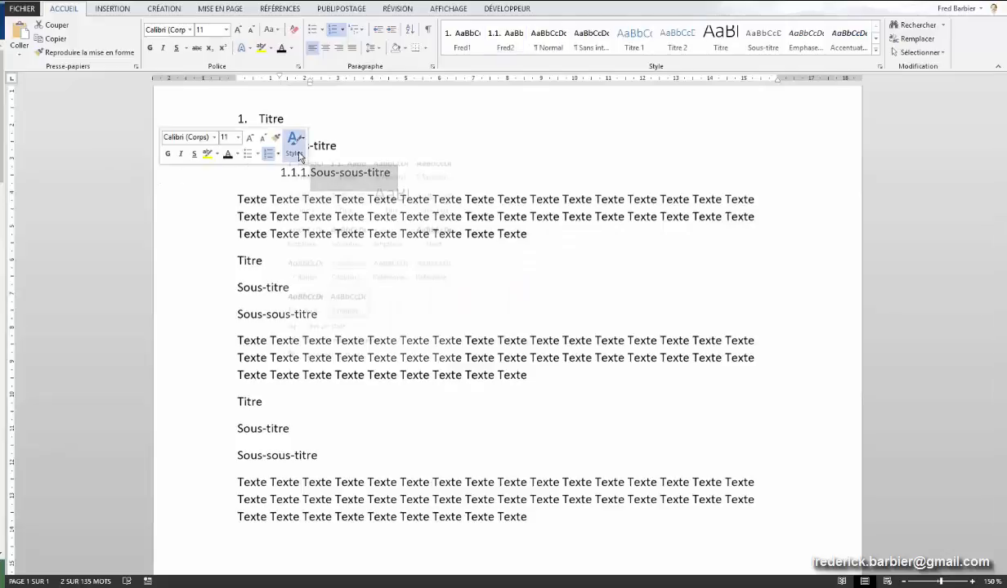
click(350, 341)
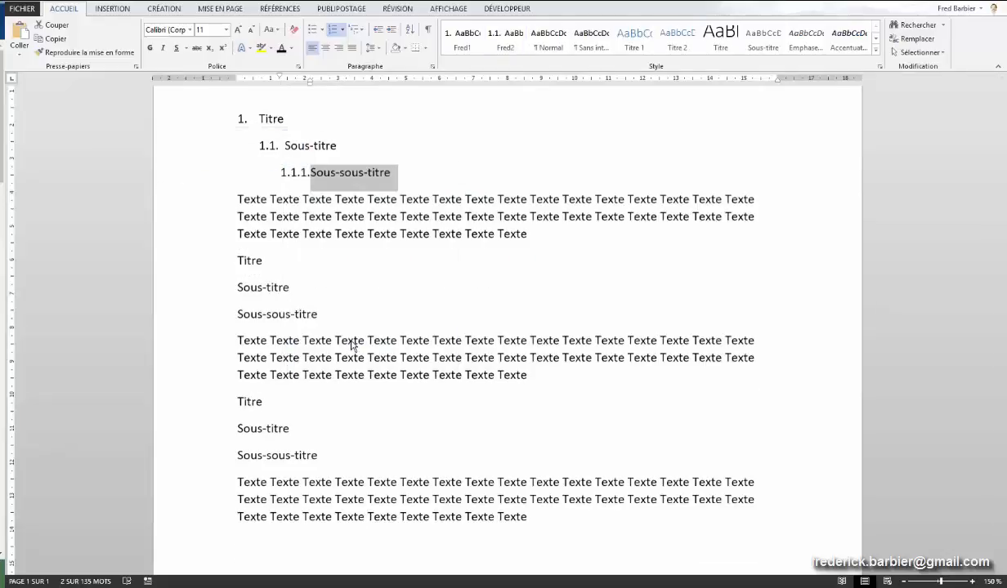
text(Fred3)
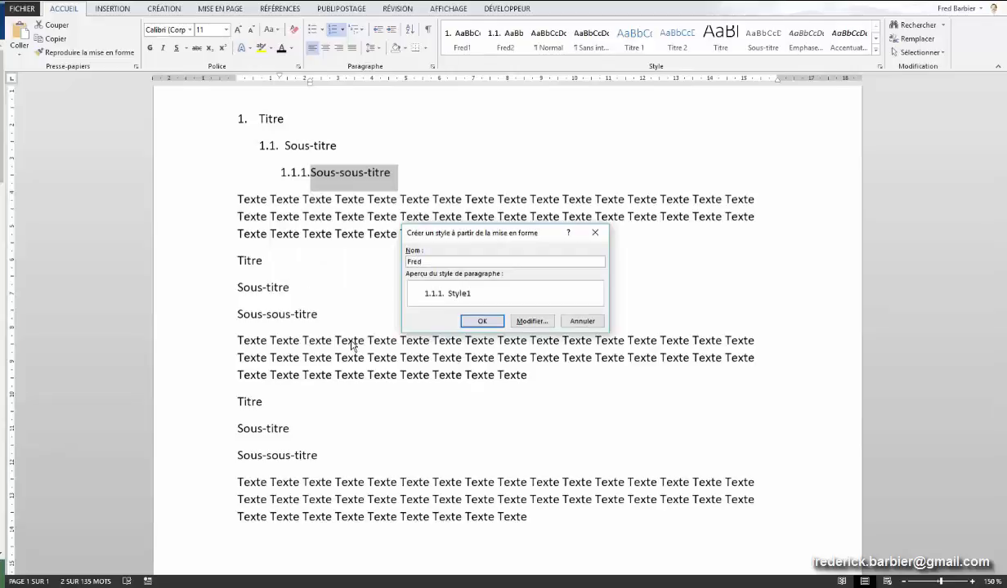
click(482, 322)
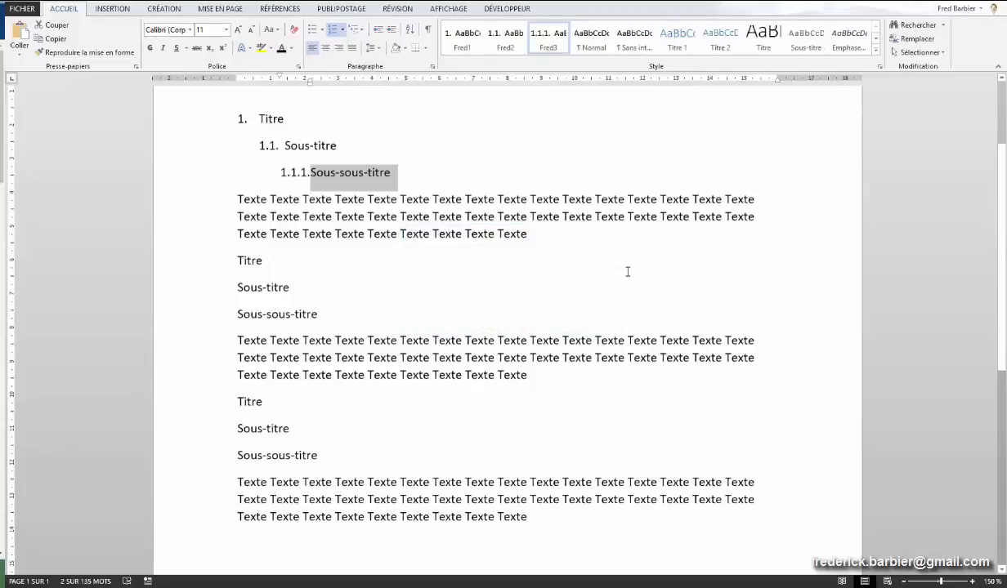
click(447, 41)
click(543, 43)
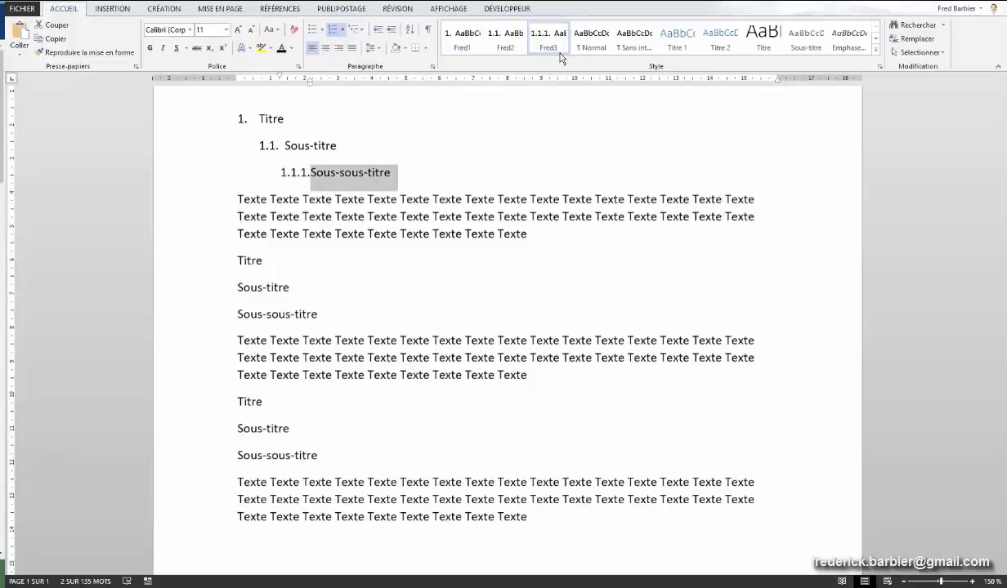
Apply the styles Fred1, Fred2 and Fred3 to the second section's Titre, Sous-titre and Sous-sous-titre lines respectively
click(186, 269)
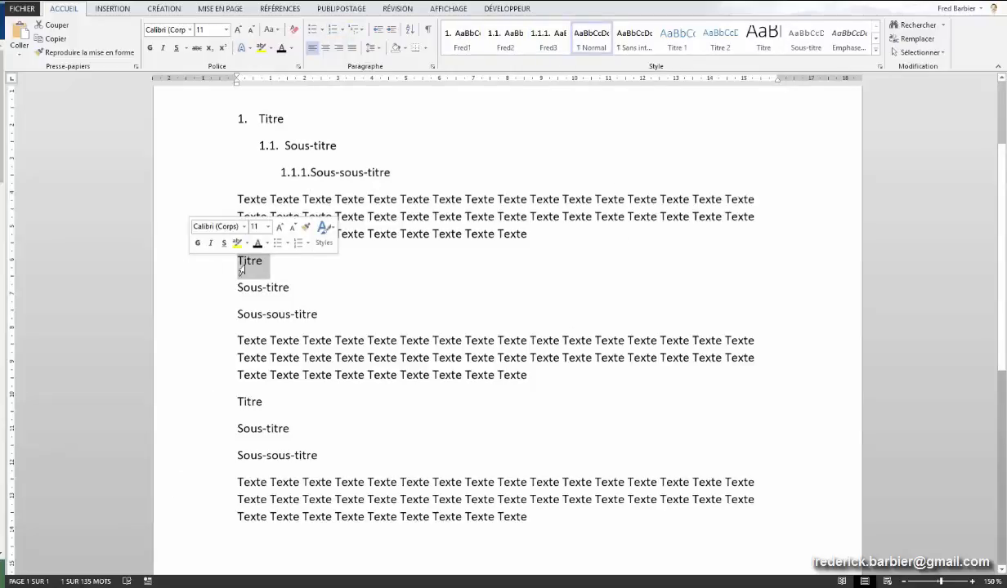
click(468, 44)
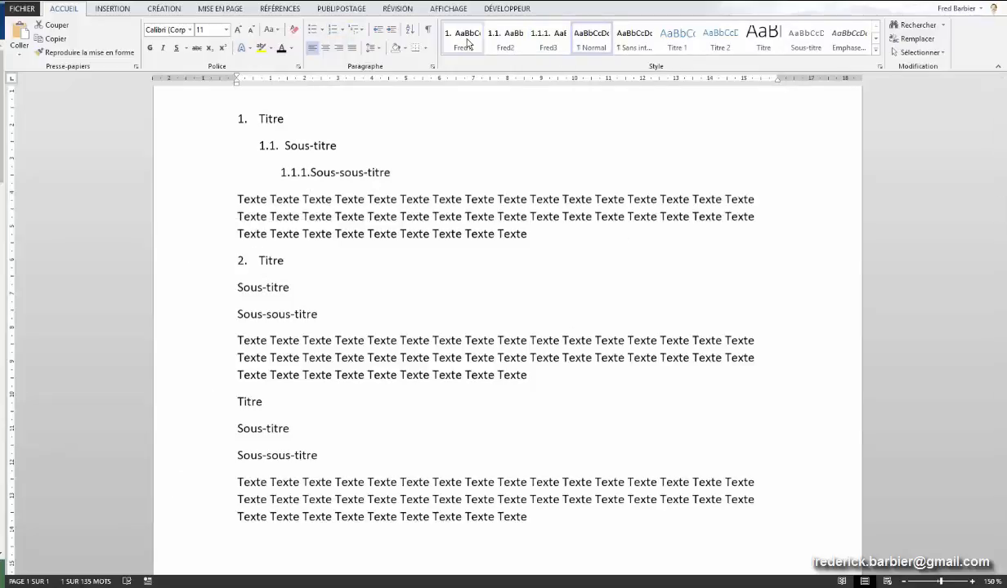
click(206, 291)
click(505, 41)
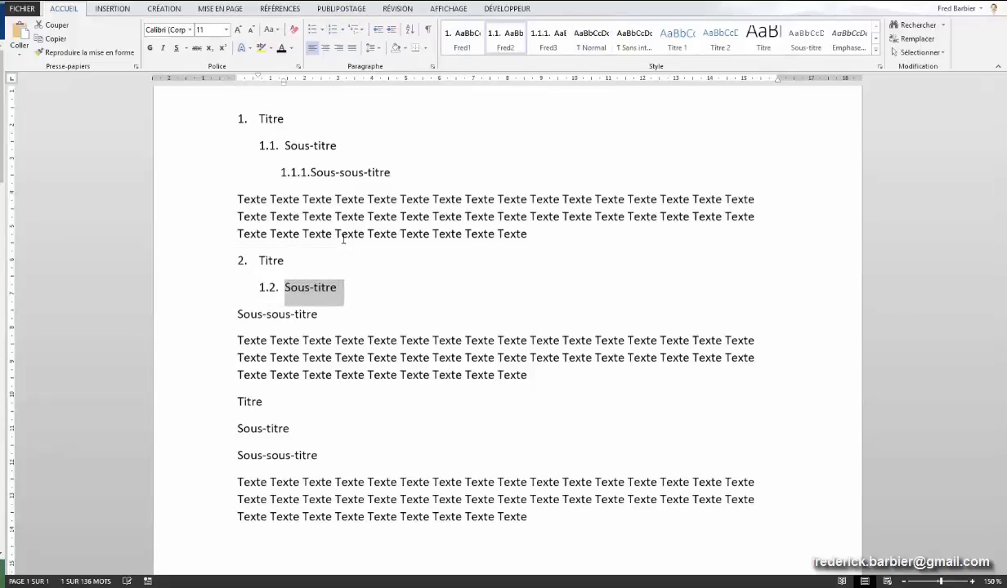
click(186, 314)
click(543, 41)
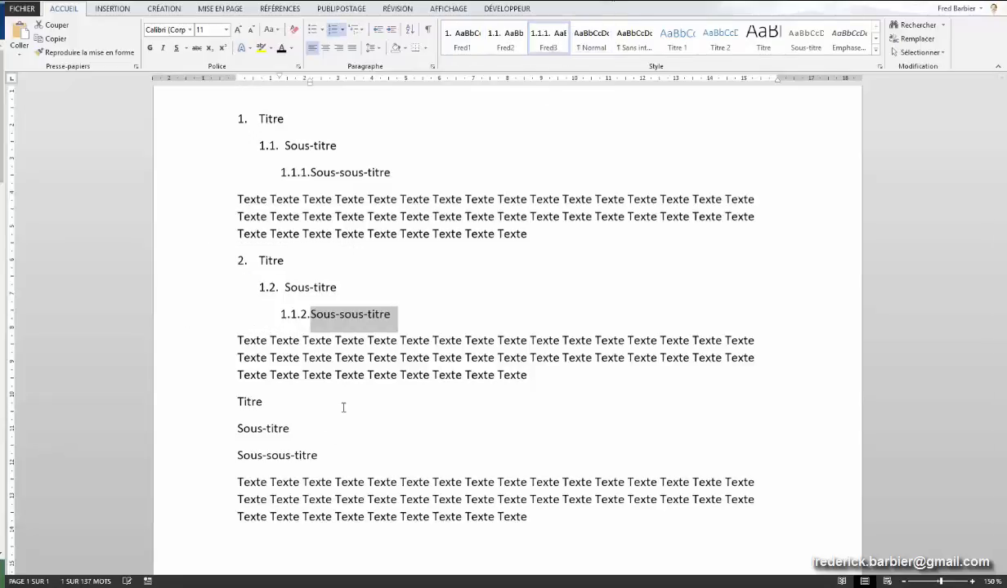
Apply the styles Fred1, Fred2 and Fred3 to the third section's Titre, Sous-titre and Sous-sous-titre lines respectively
click(187, 401)
click(463, 41)
click(188, 428)
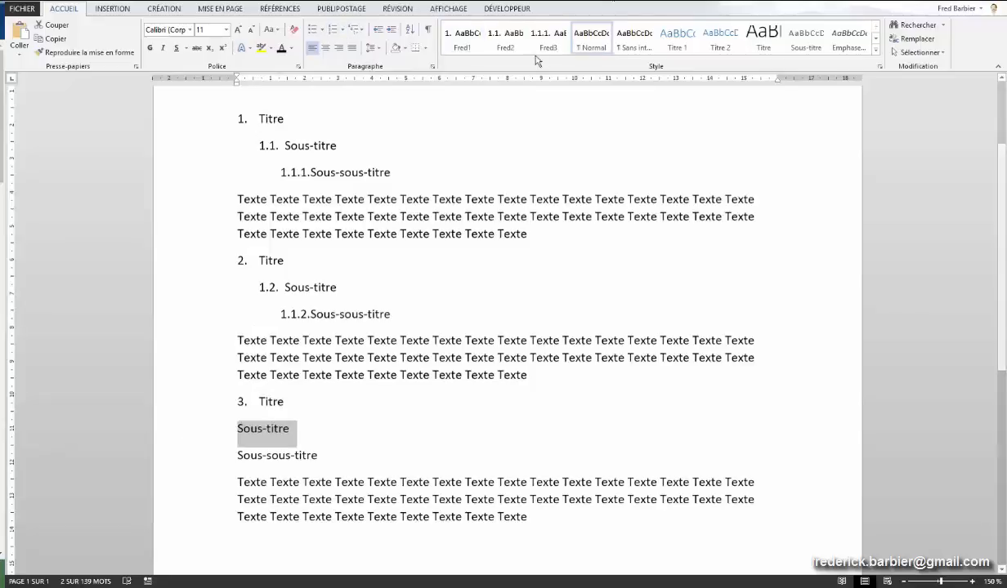
click(505, 41)
click(198, 455)
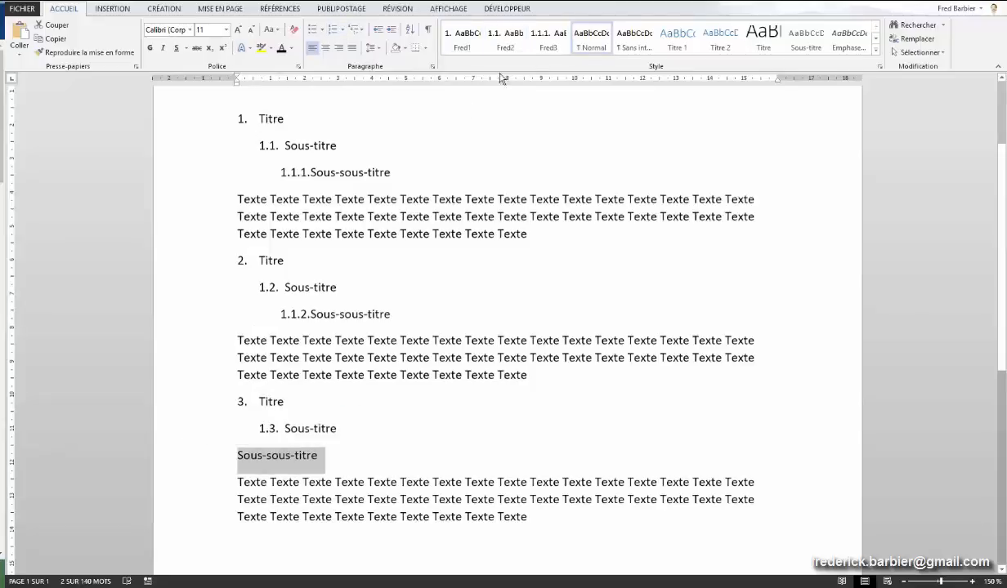
click(546, 39)
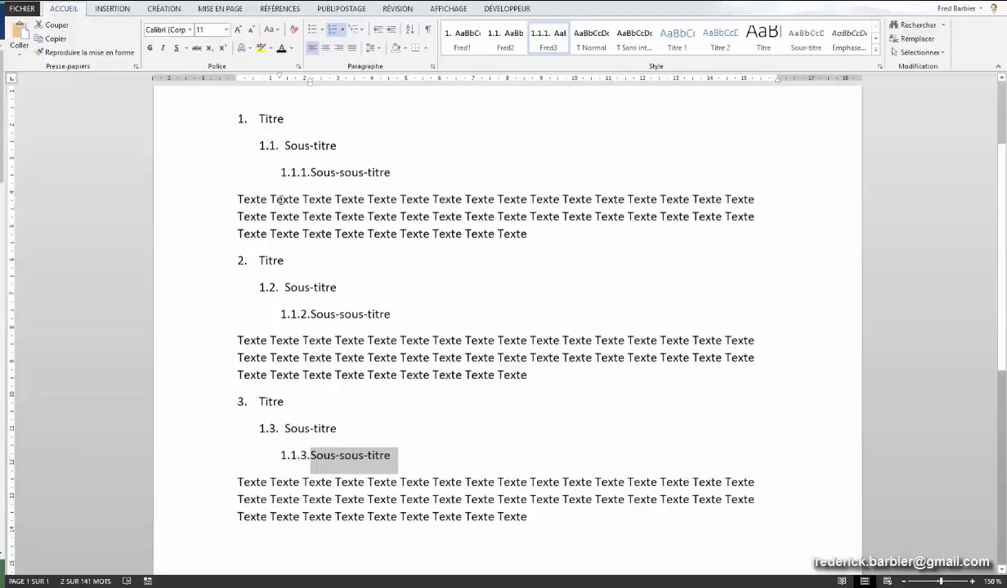
Set the second section's Sous-titre numbering value to 2.1, continuing from the previous list with the advance value option enabled
click(298, 287)
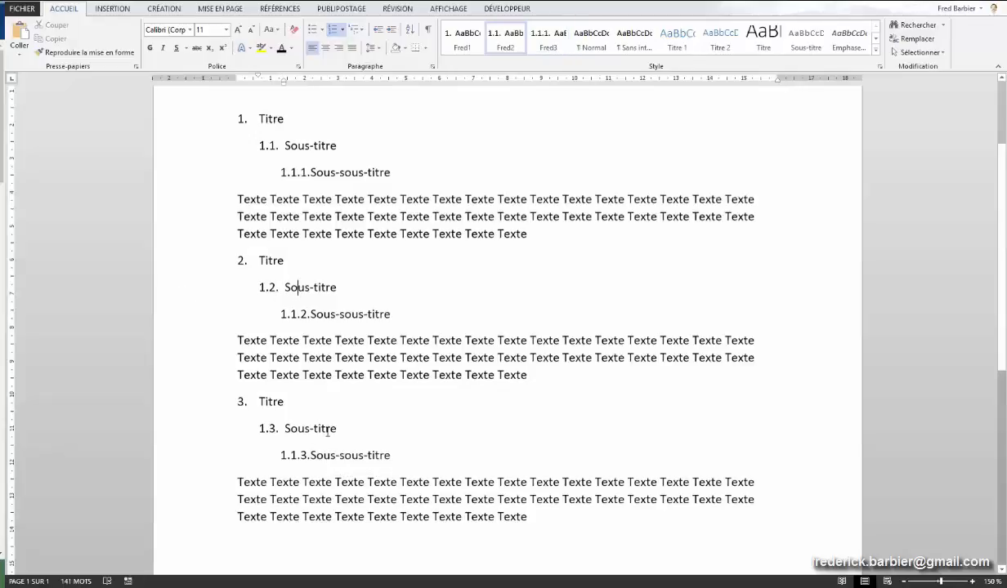
click(267, 287)
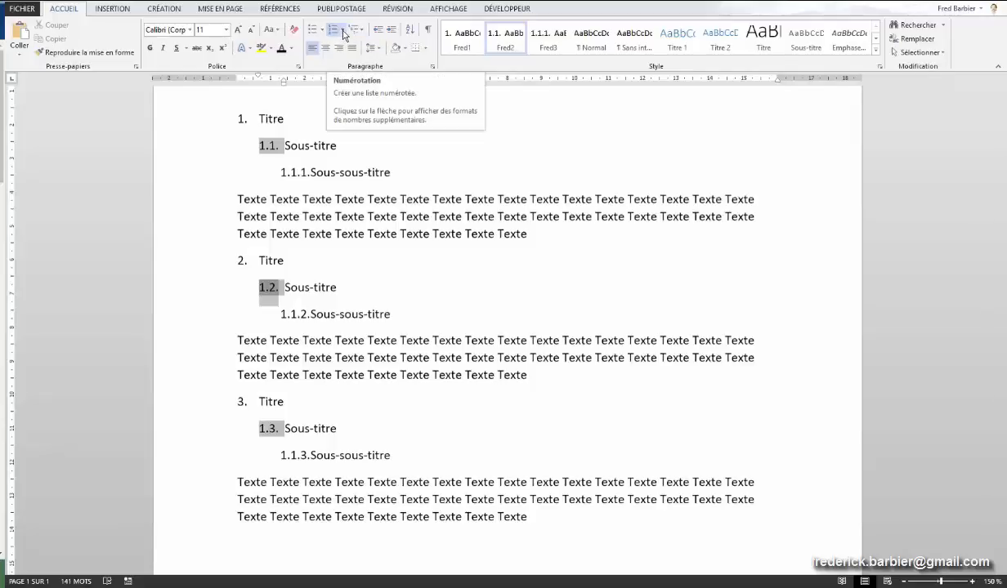
click(341, 31)
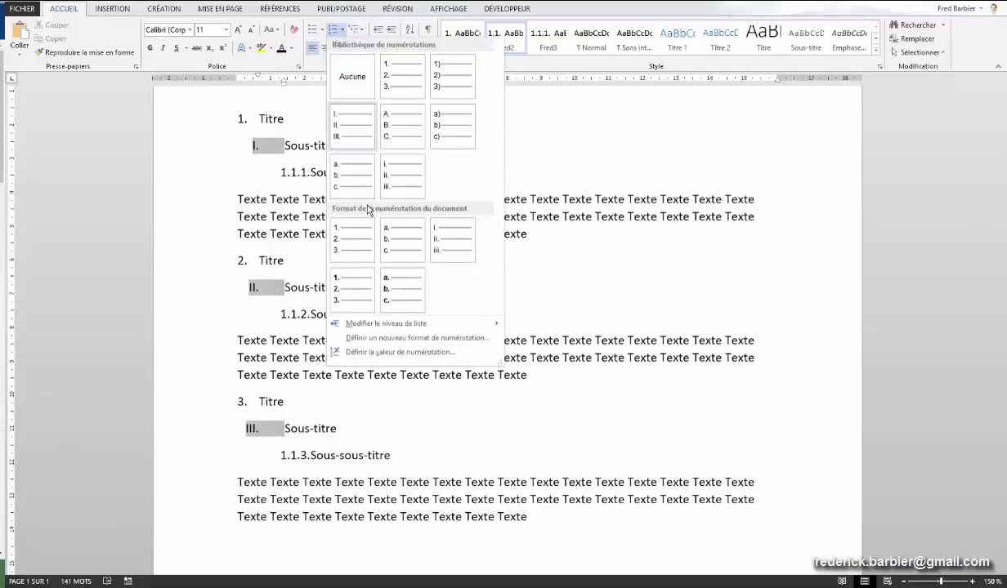
click(405, 353)
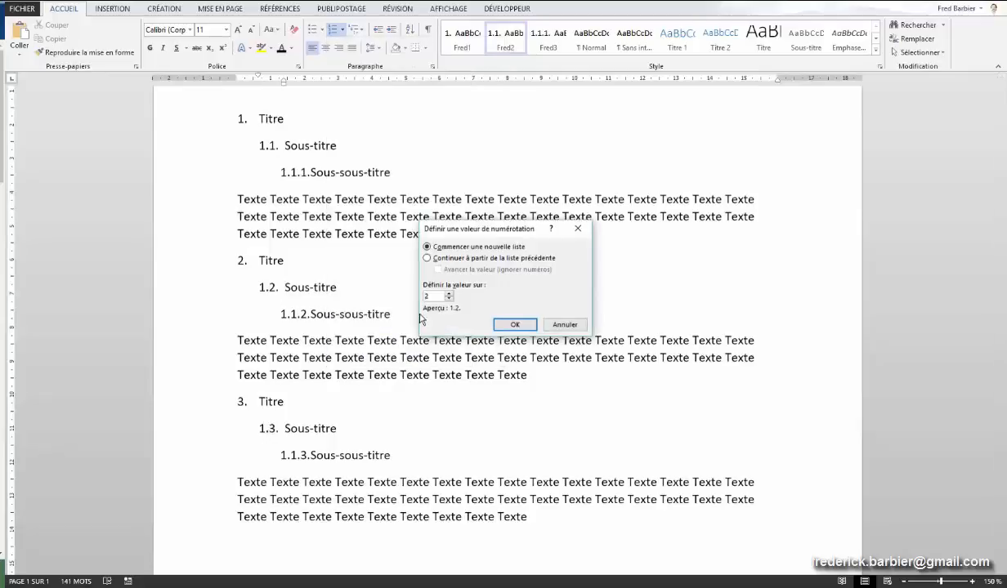
drag(457, 232, 370, 127)
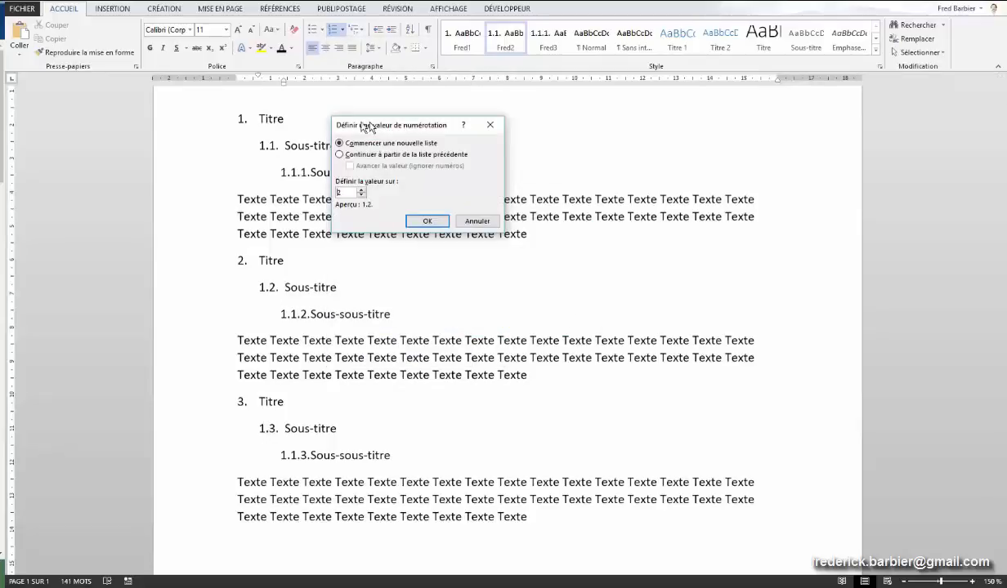
click(340, 155)
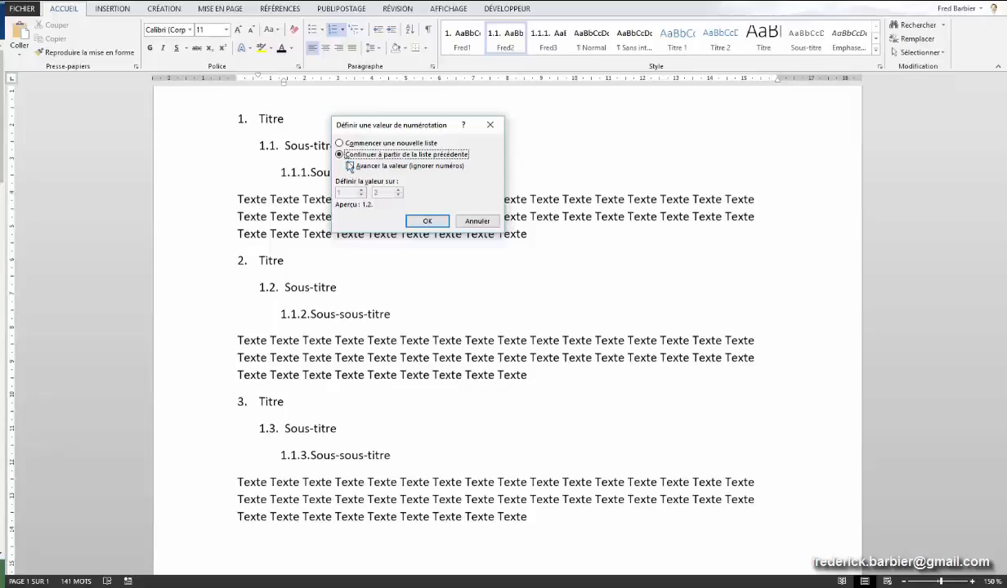
click(350, 166)
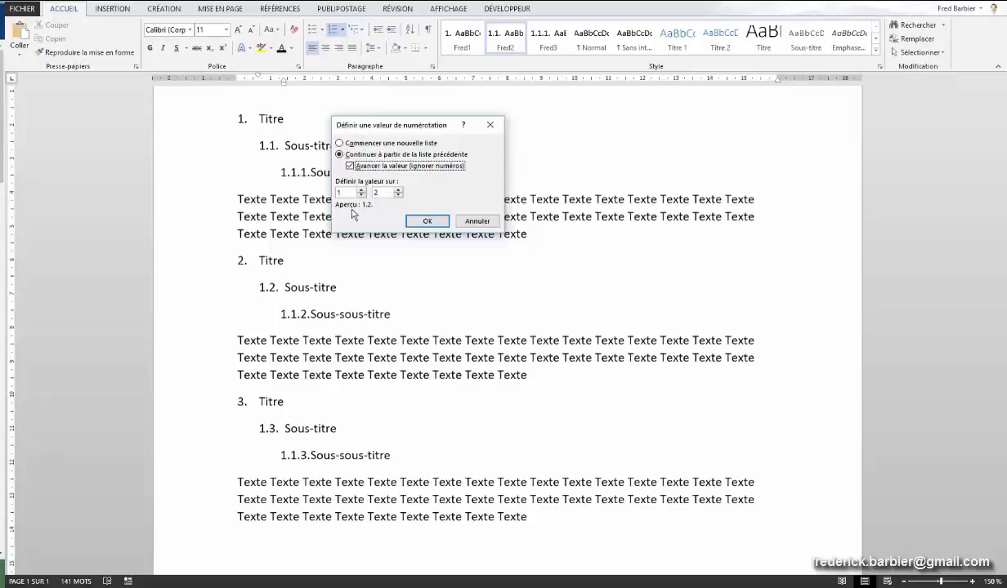
click(362, 191)
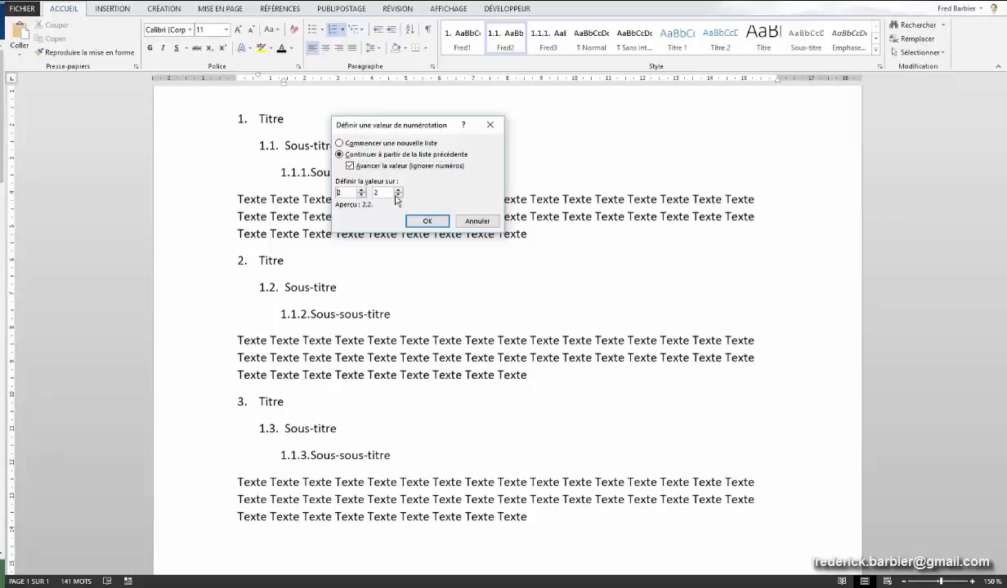
click(398, 196)
click(426, 221)
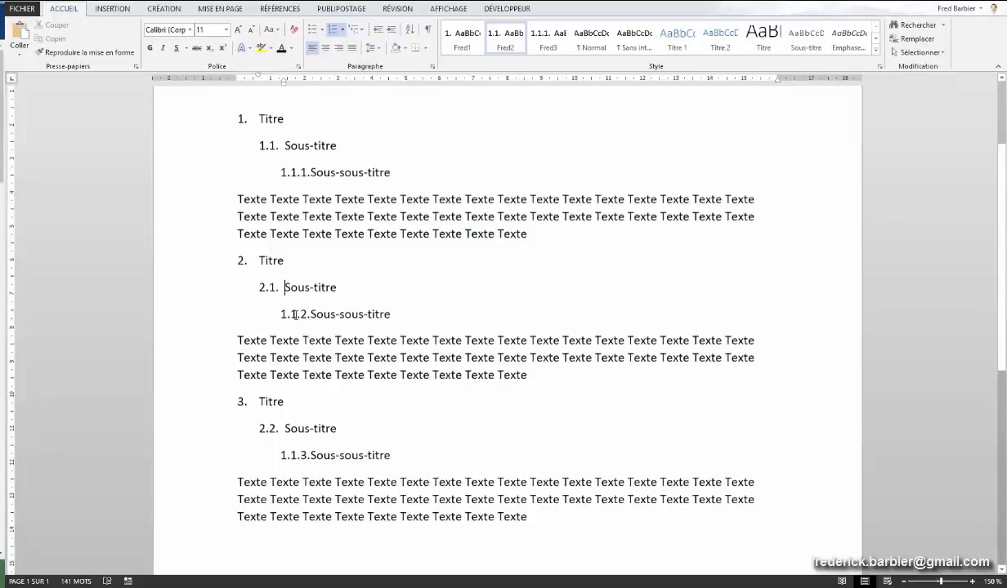
Set the second section's Sous-sous-titre numbering value to 2.2.1, continuing from the previous list with the advance value option enabled
click(295, 316)
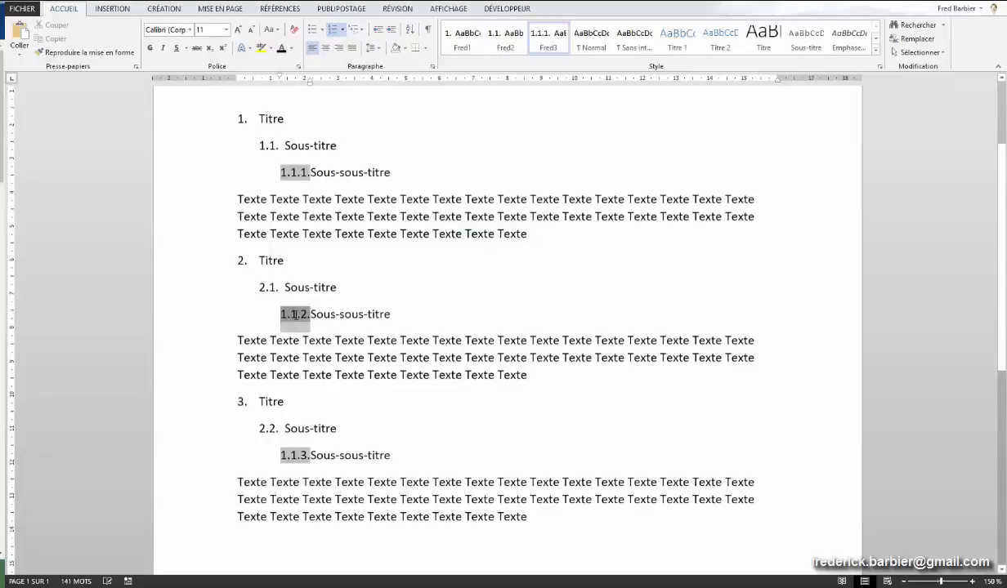
click(345, 32)
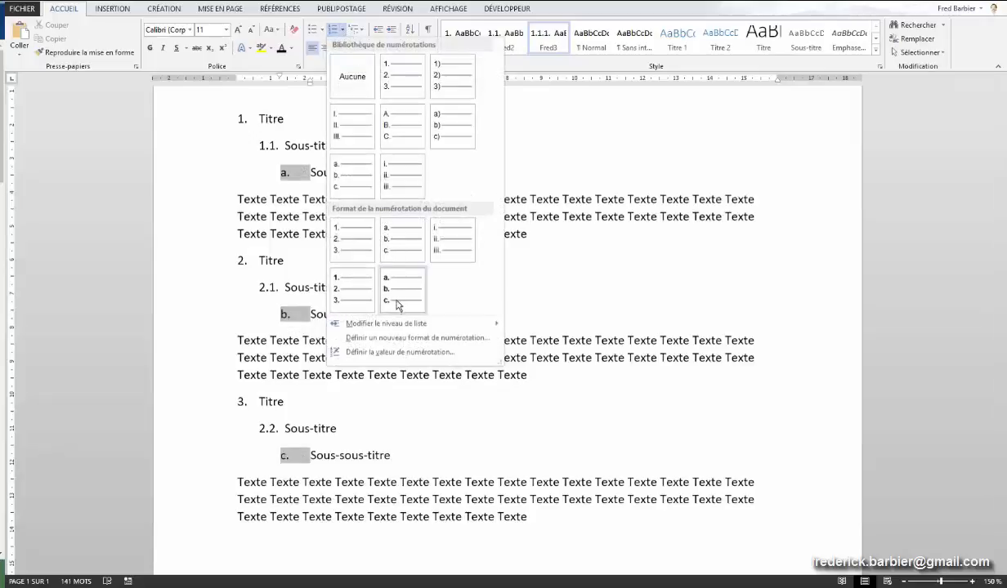
click(399, 354)
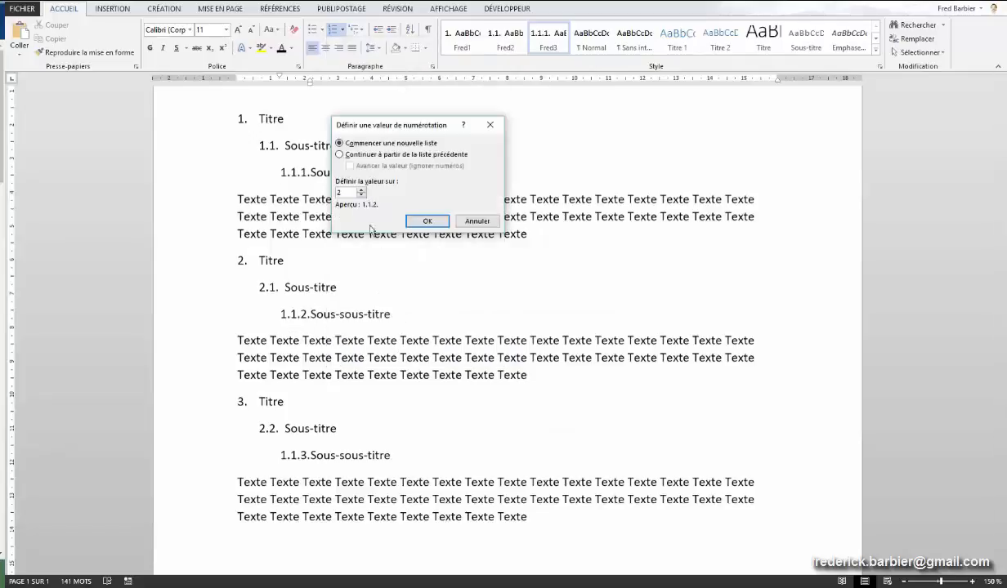
click(339, 155)
click(349, 167)
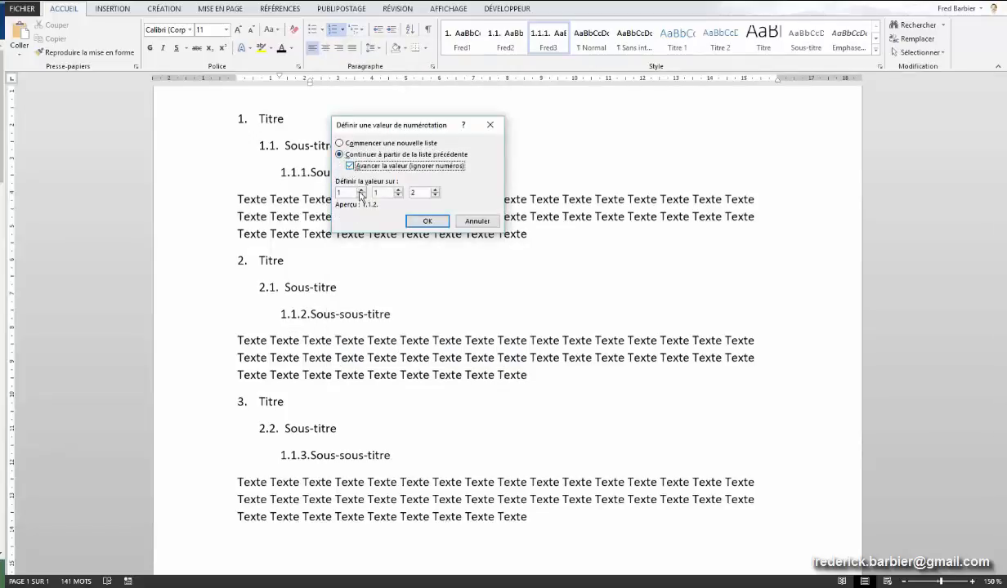
click(361, 190)
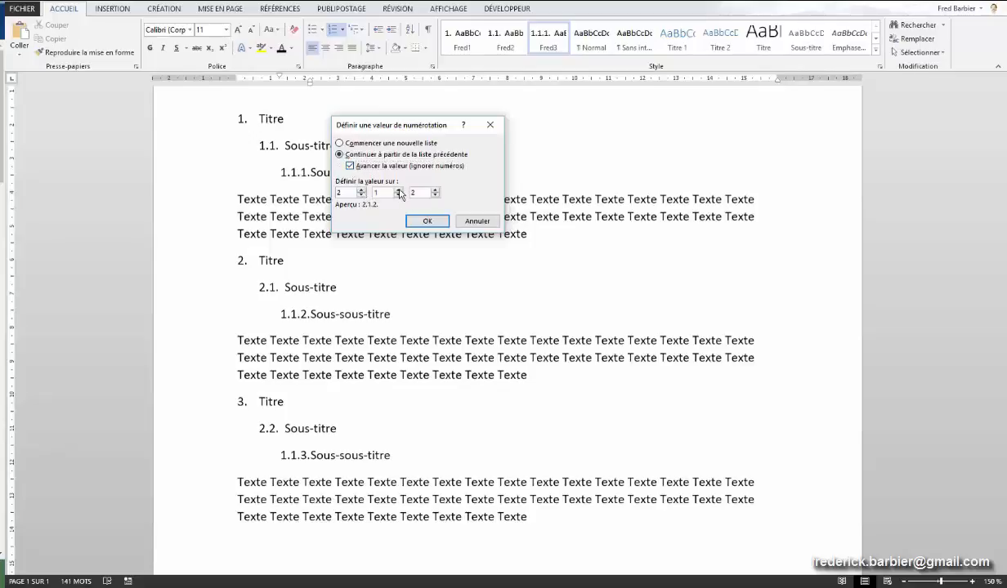
click(426, 221)
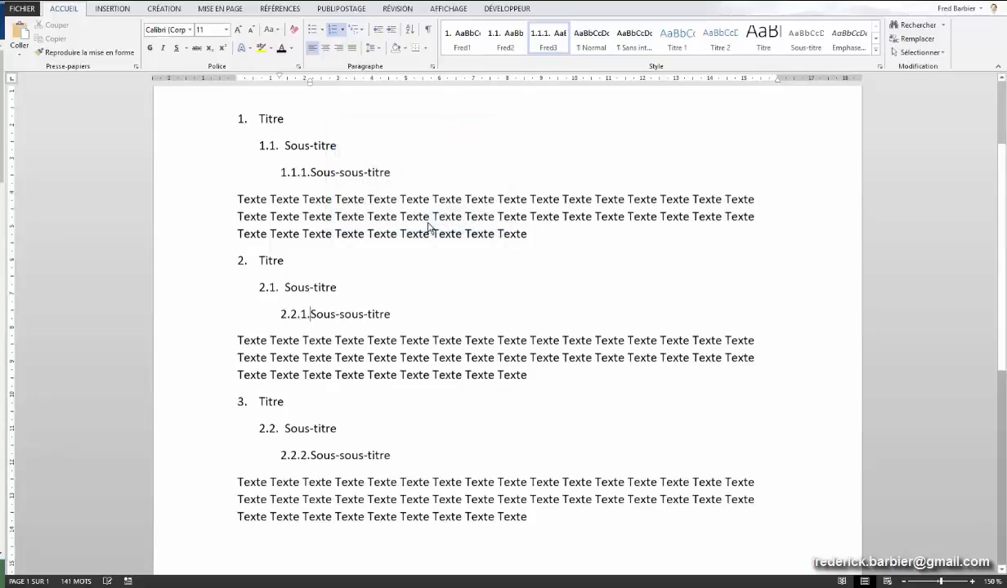
Set the third section's Sous-titre numbering value to 3.1, continuing from the previous list with the advance value option enabled
click(289, 430)
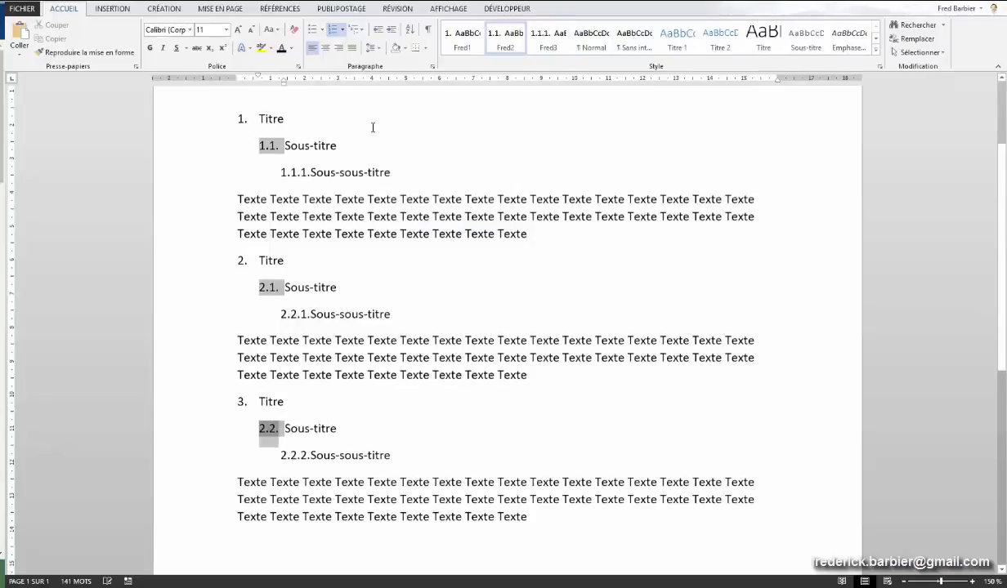
click(341, 30)
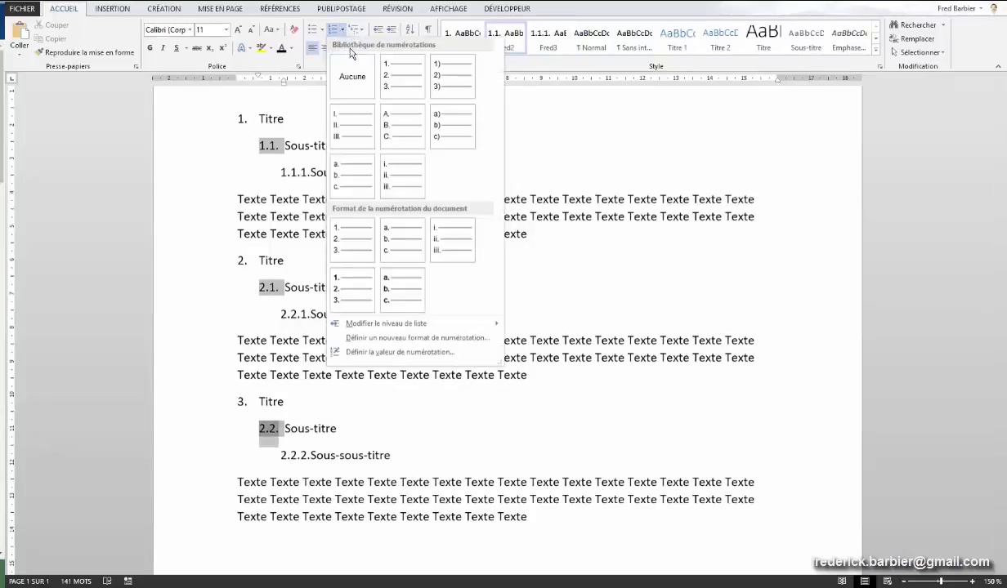
click(367, 352)
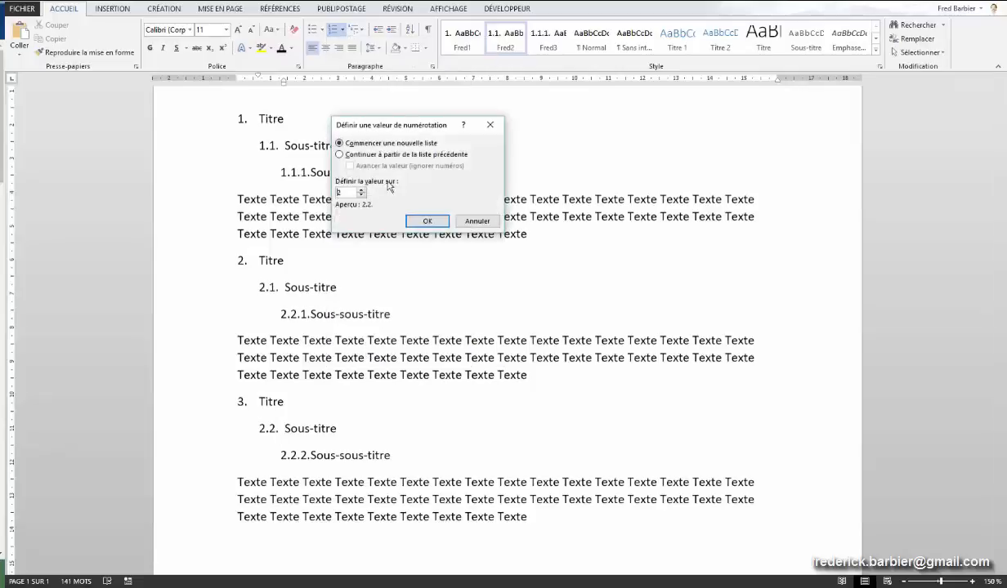
click(347, 156)
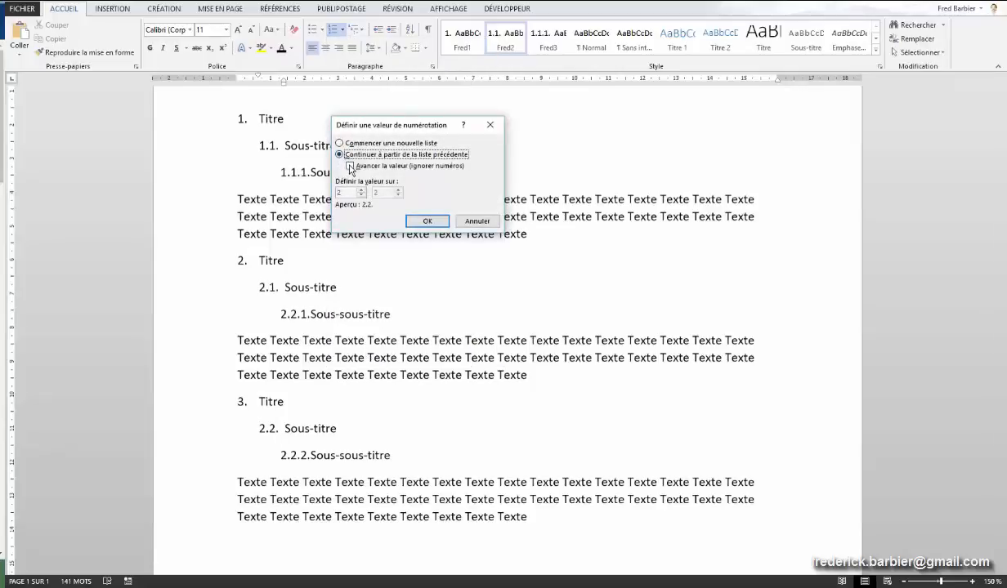
click(350, 167)
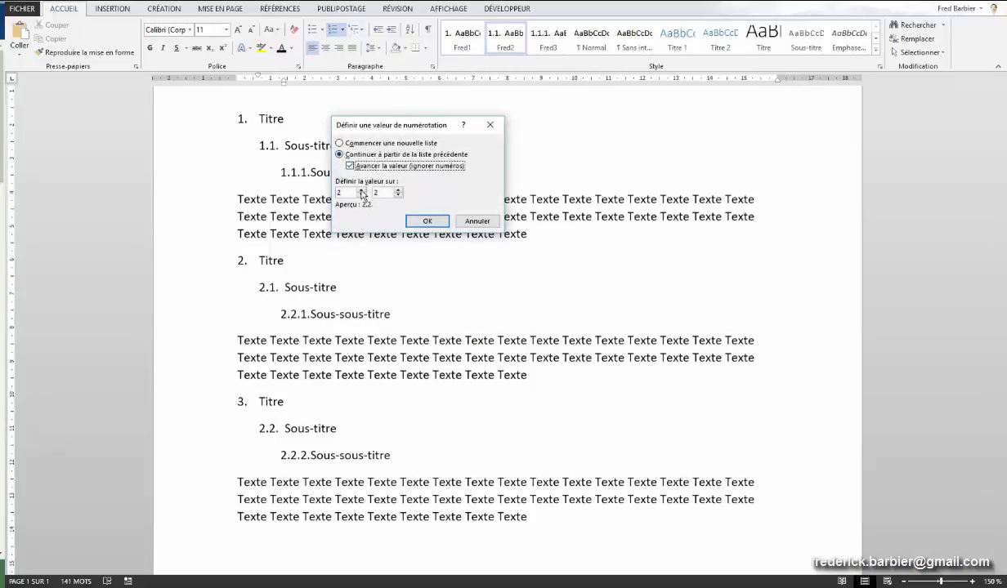
click(362, 190)
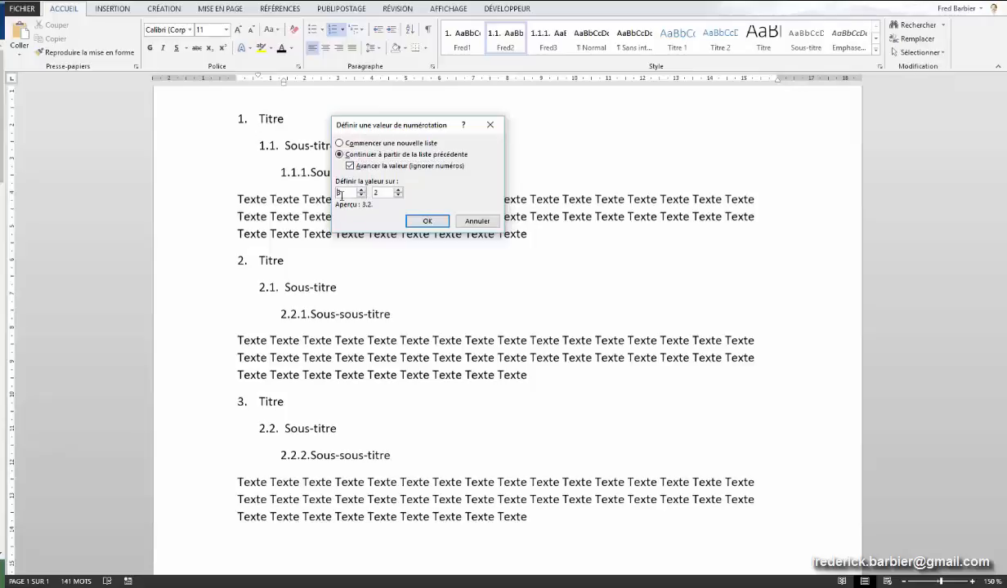
click(398, 195)
click(426, 223)
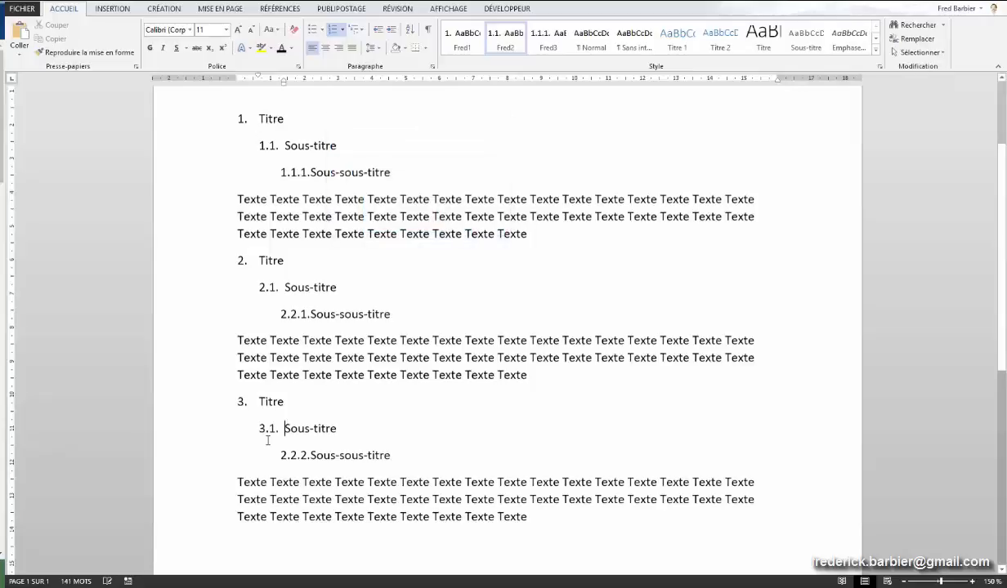
Set the third section's Sous-sous-titre numbering value to 3.1.1, continuing from the previous list with the advance value option enabled
click(299, 455)
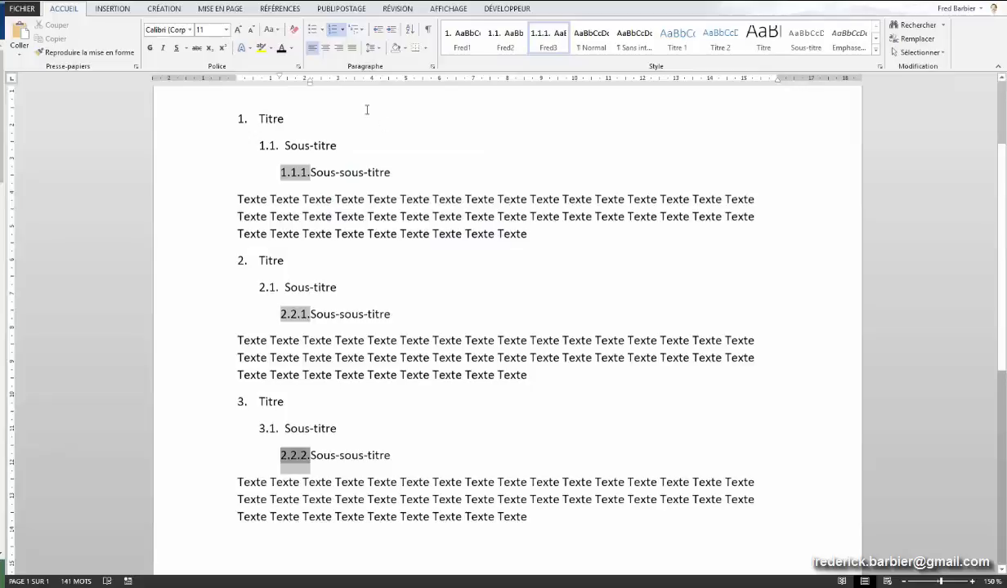
click(337, 30)
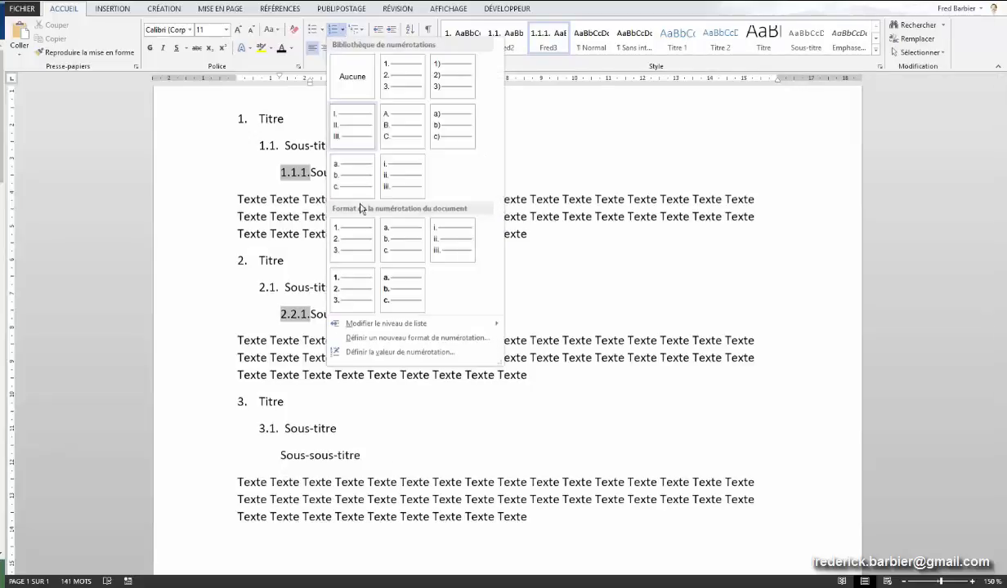
click(389, 353)
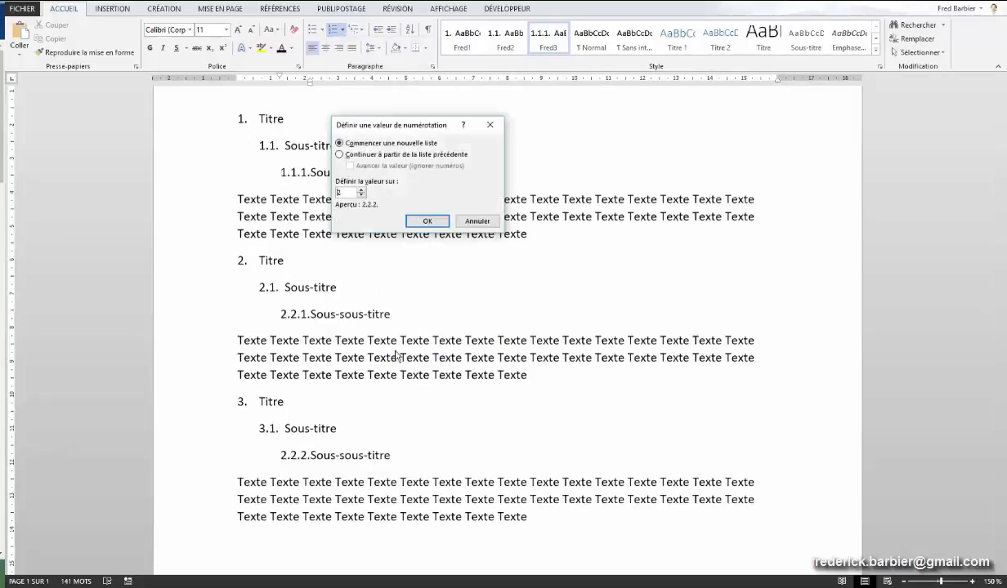
click(342, 156)
click(349, 166)
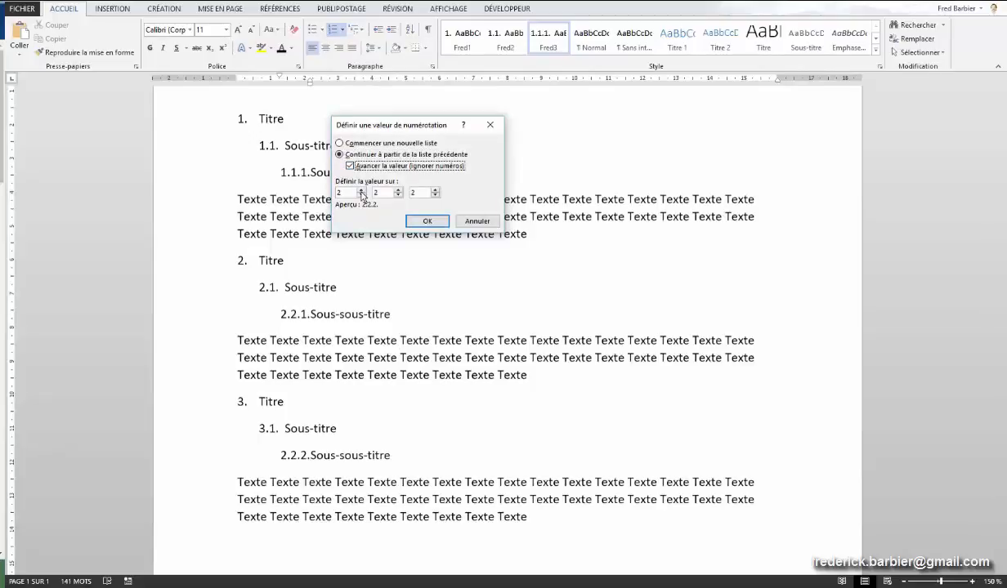
click(361, 189)
click(436, 195)
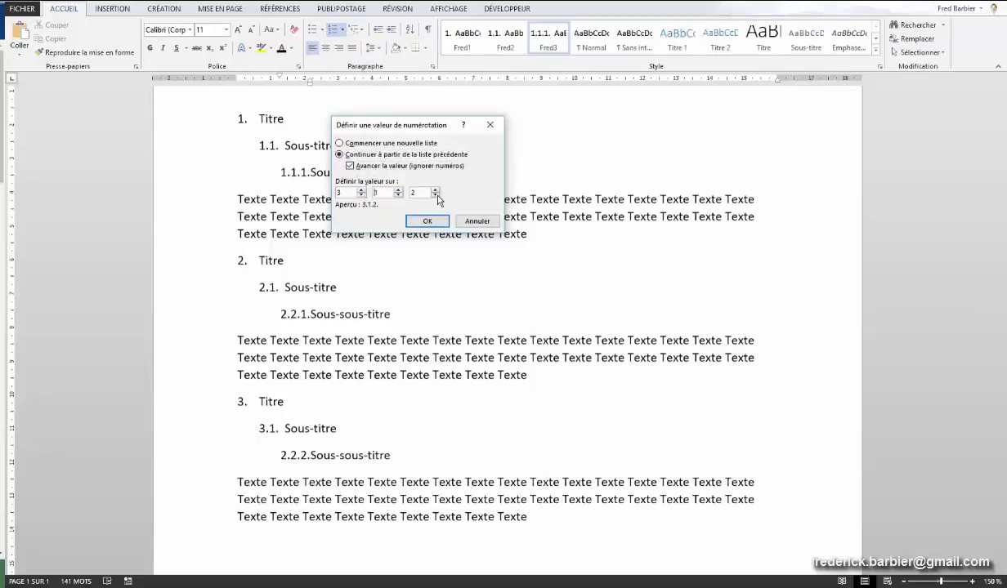
click(427, 221)
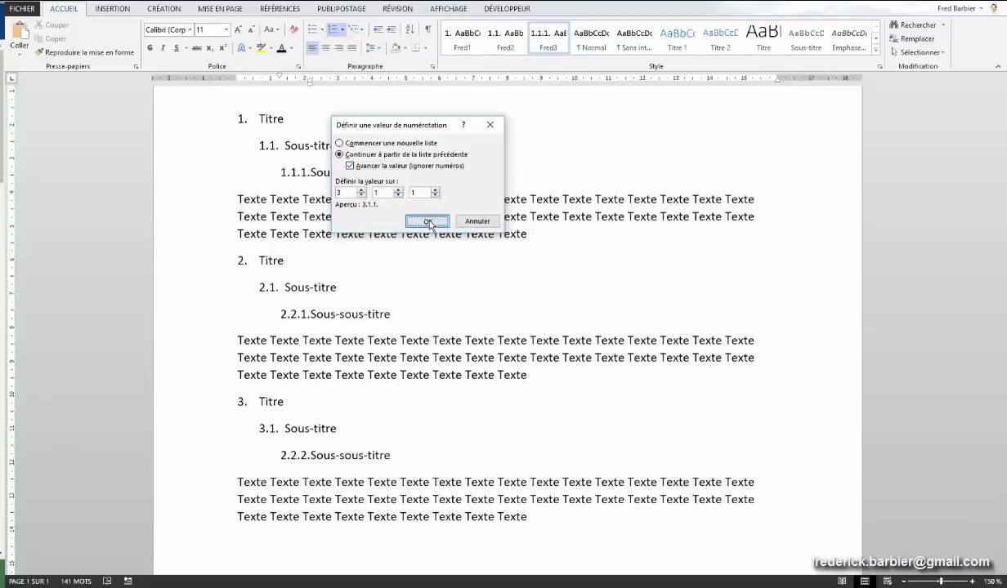
click(433, 415)
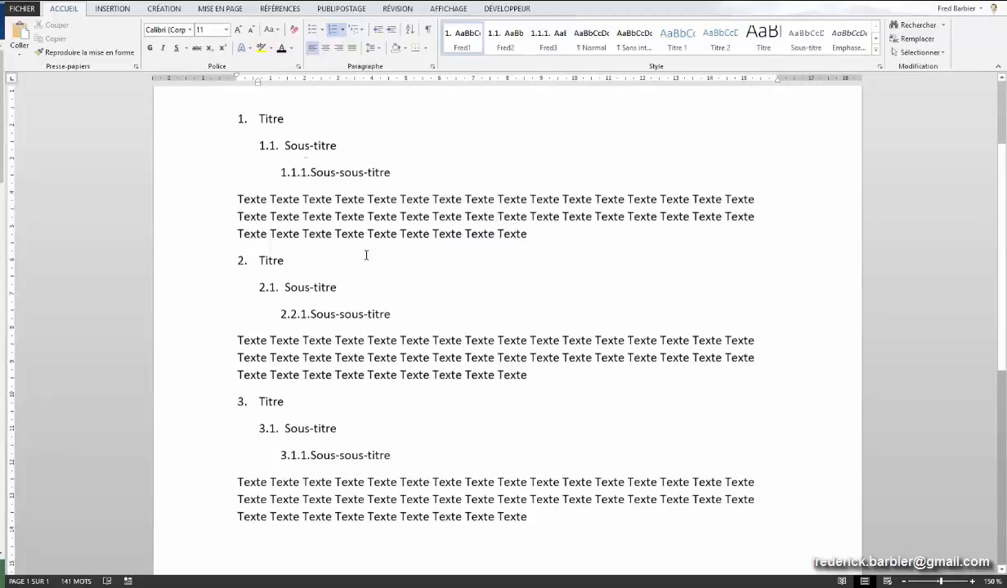
click(220, 123)
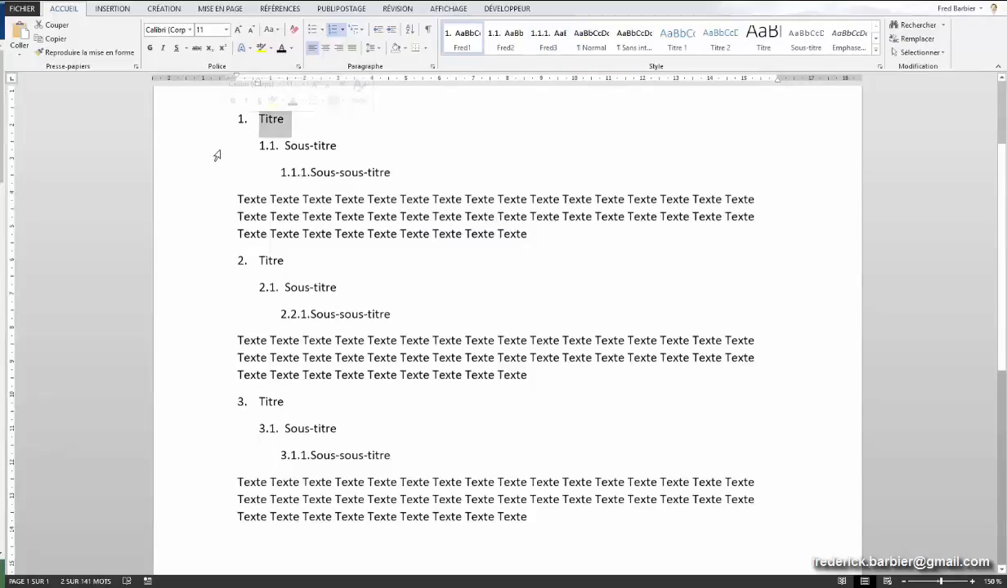
click(215, 146)
click(210, 173)
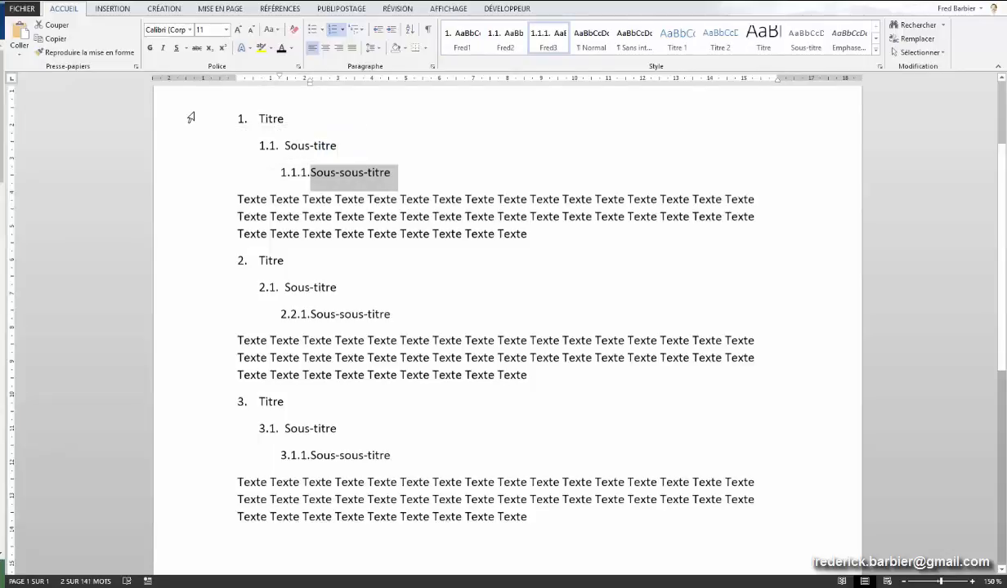
Modify the Fred1 style of the Titre headings to Arial, 16 pt, bold, in the blue Accent 1 theme colour
click(196, 120)
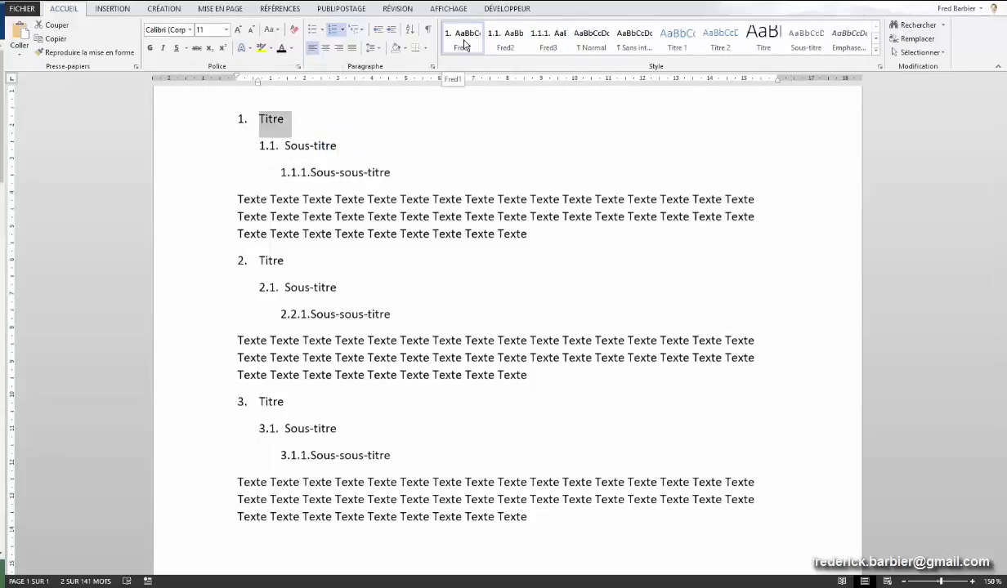
right_click(463, 43)
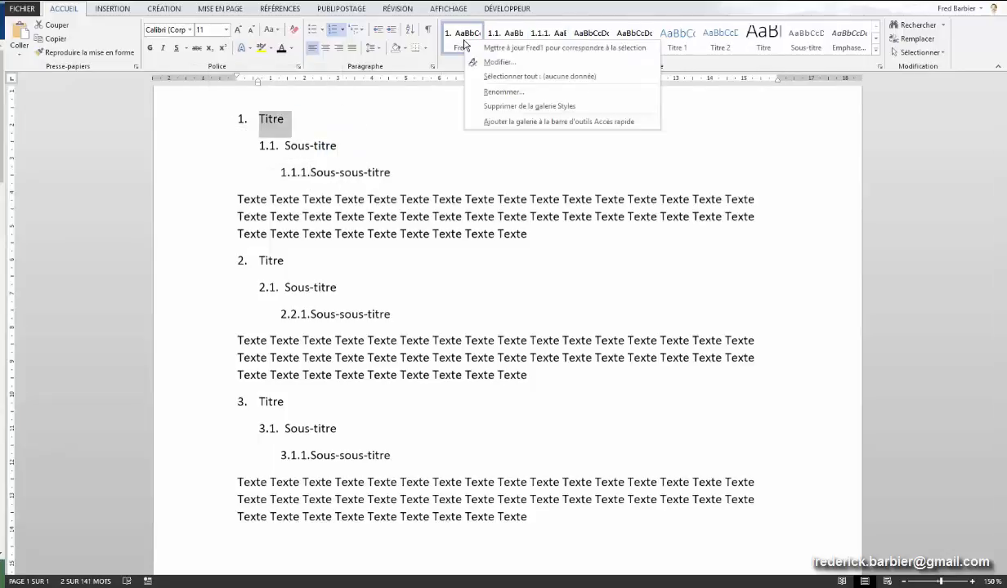
click(494, 65)
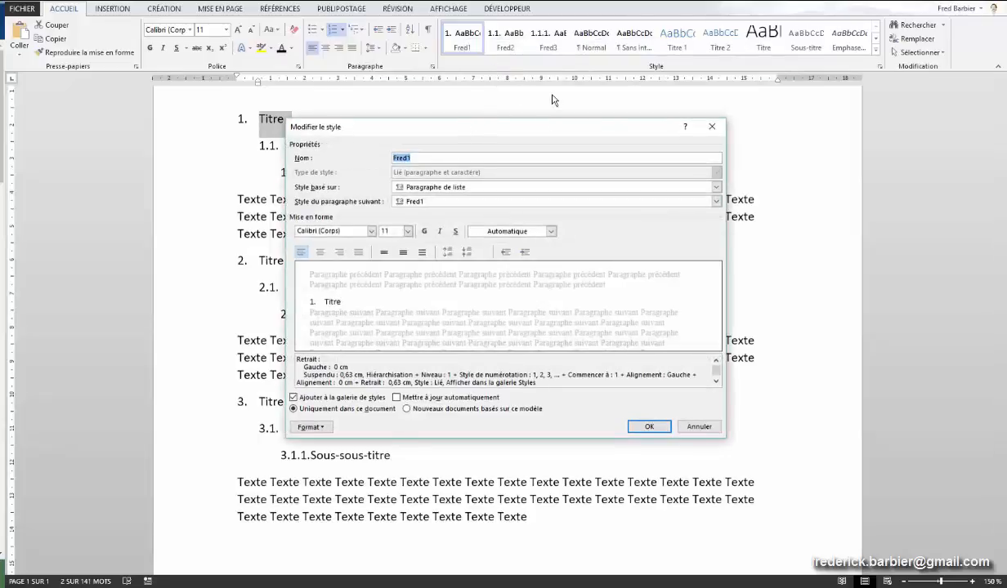
click(613, 195)
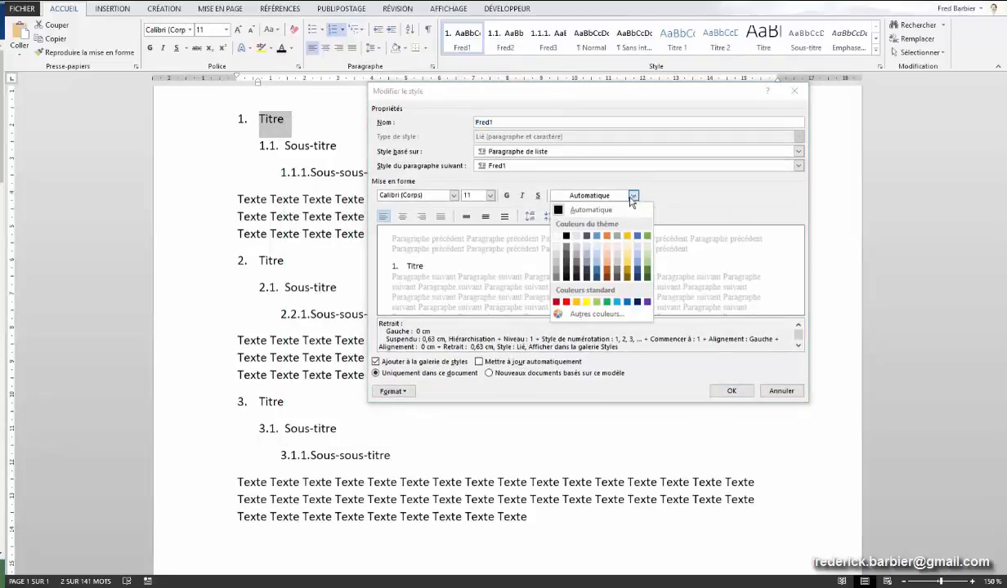
click(596, 237)
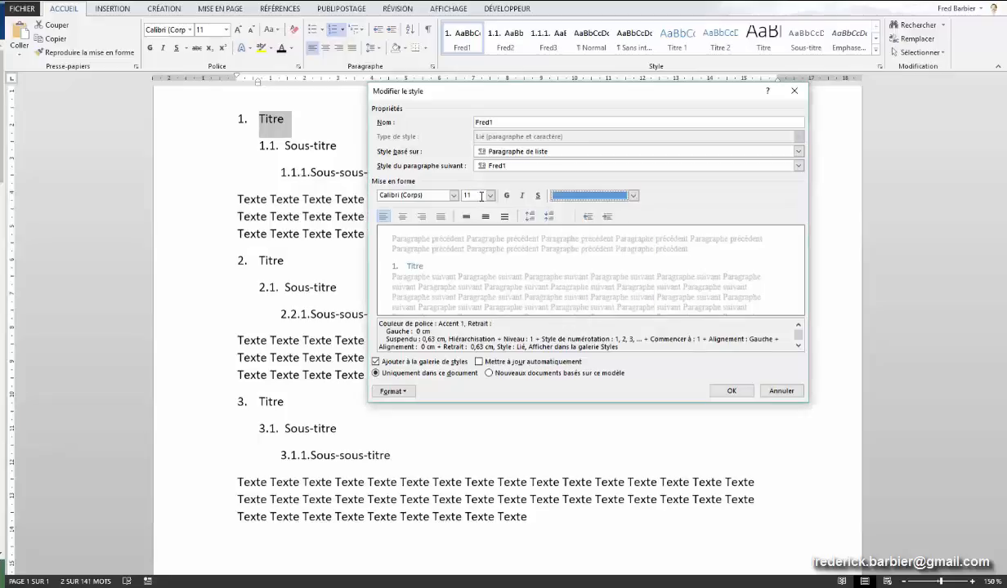
click(489, 196)
click(470, 255)
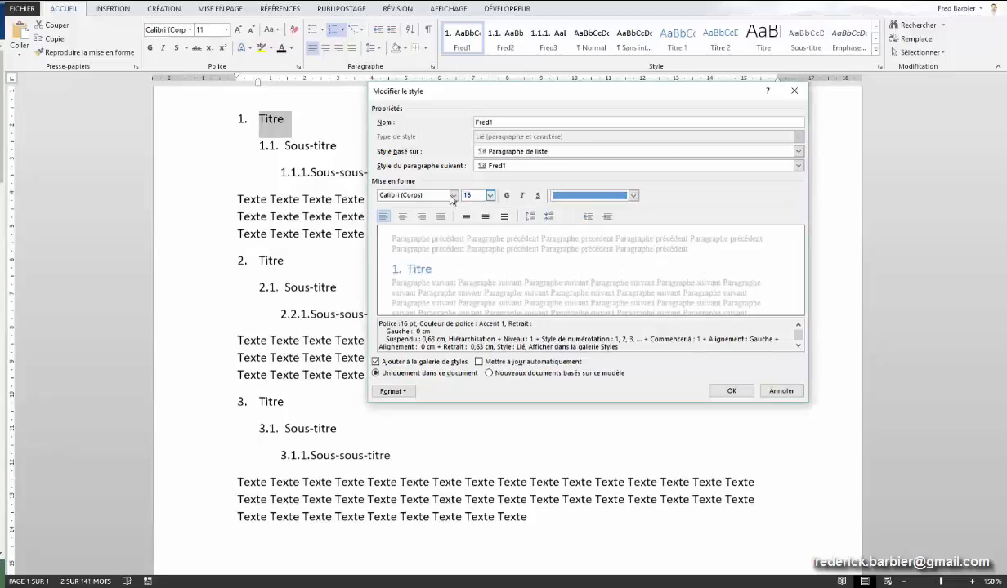
click(454, 195)
click(439, 237)
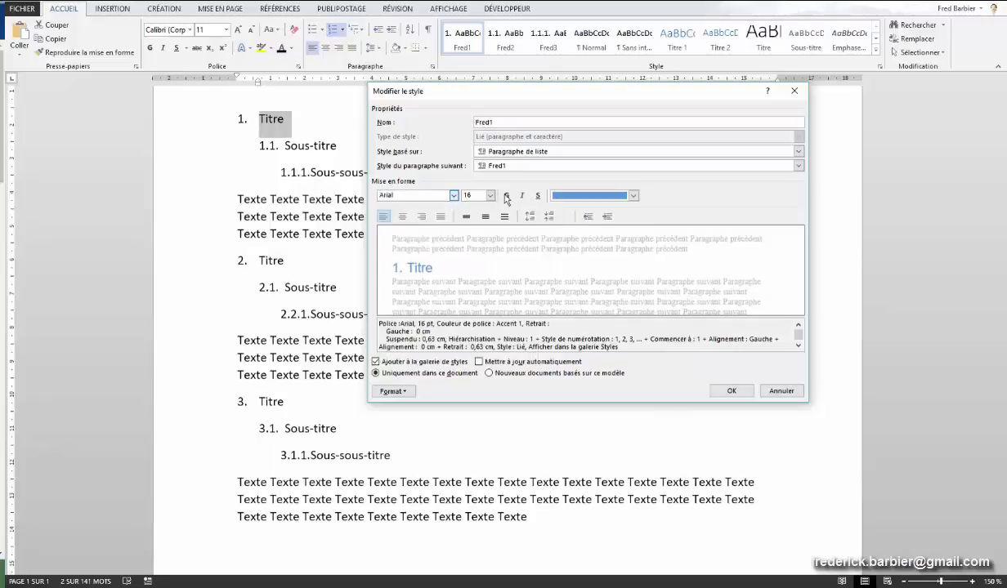
click(506, 196)
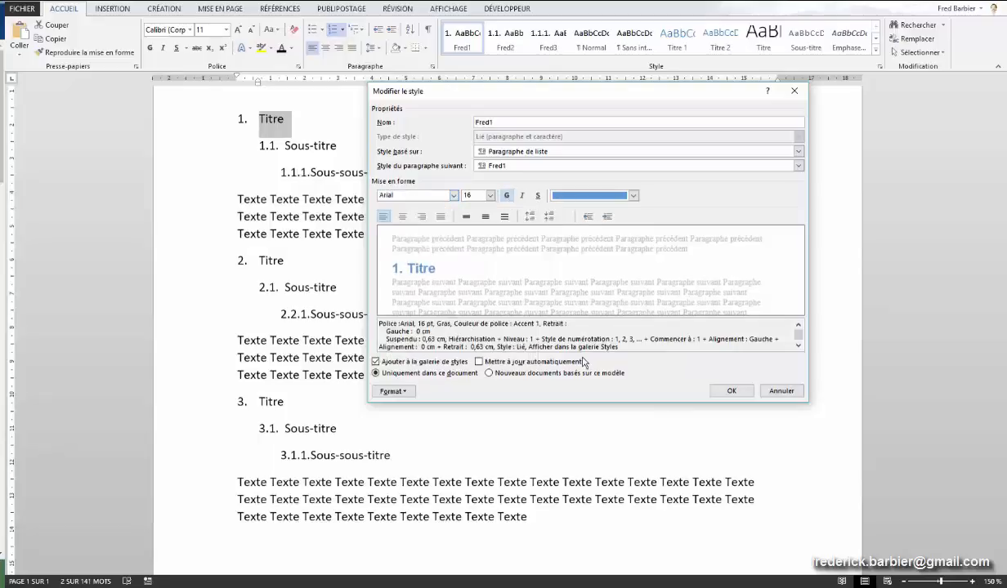
click(731, 392)
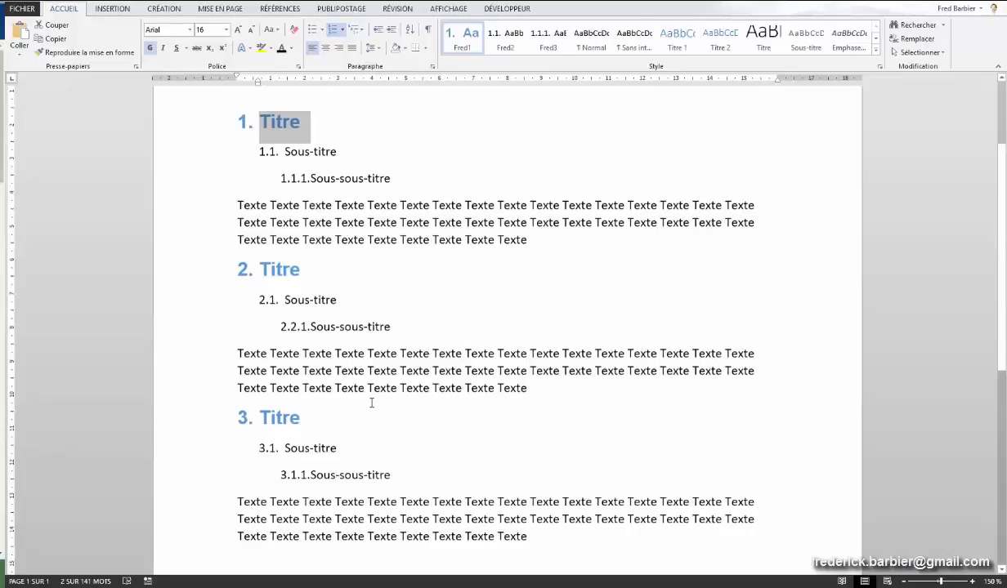
click(201, 152)
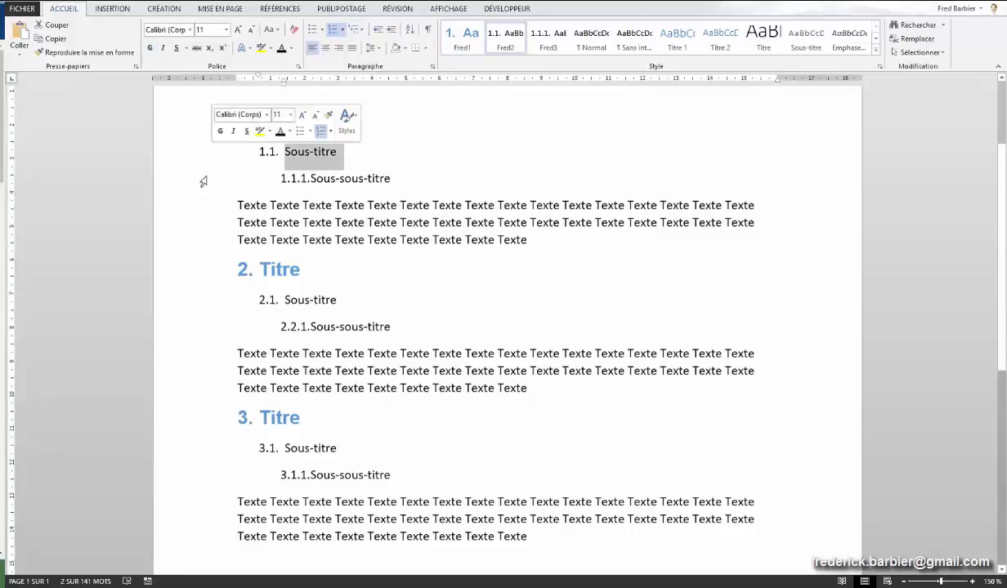
click(201, 184)
key(ctrl+Home)
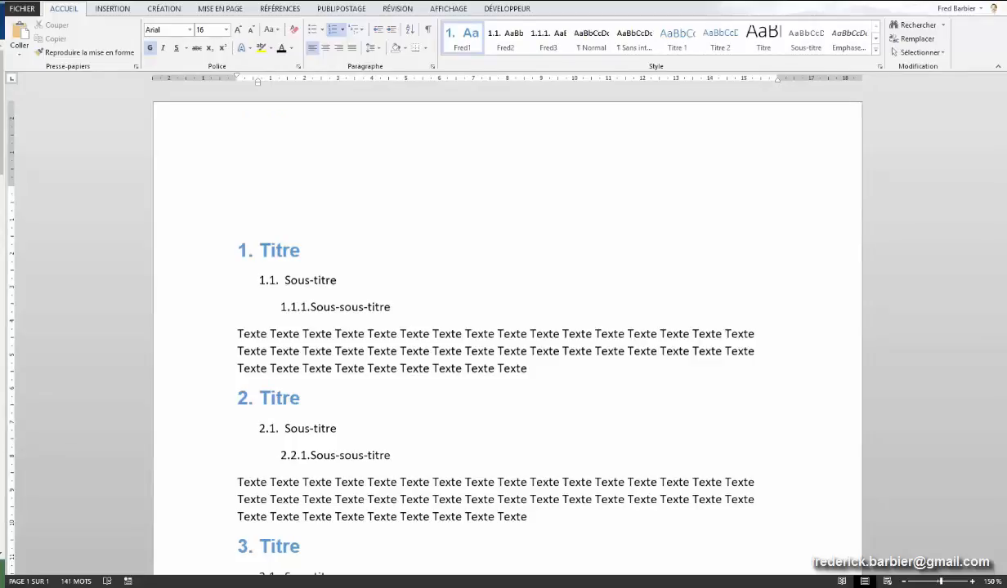
click(325, 280)
click(340, 307)
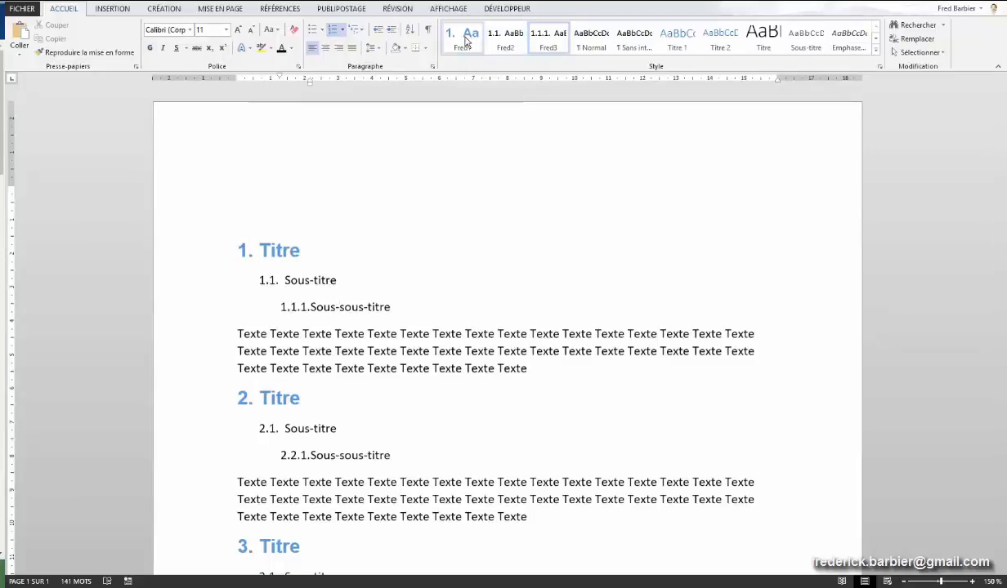
Modify the Fred1 style of the main Titre headings so that it is based on the built-in Titre 1 style
click(270, 252)
right_click(474, 41)
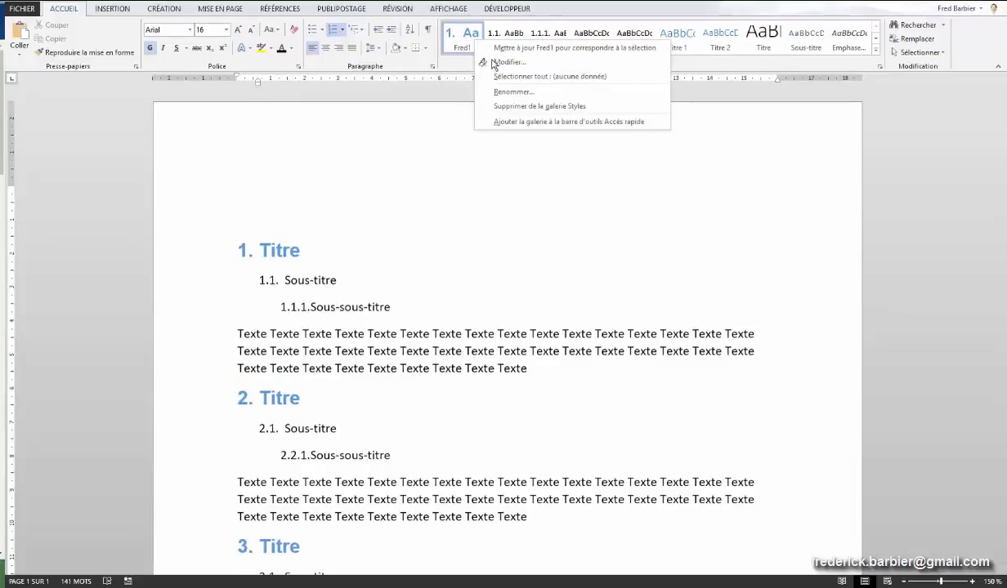
click(496, 63)
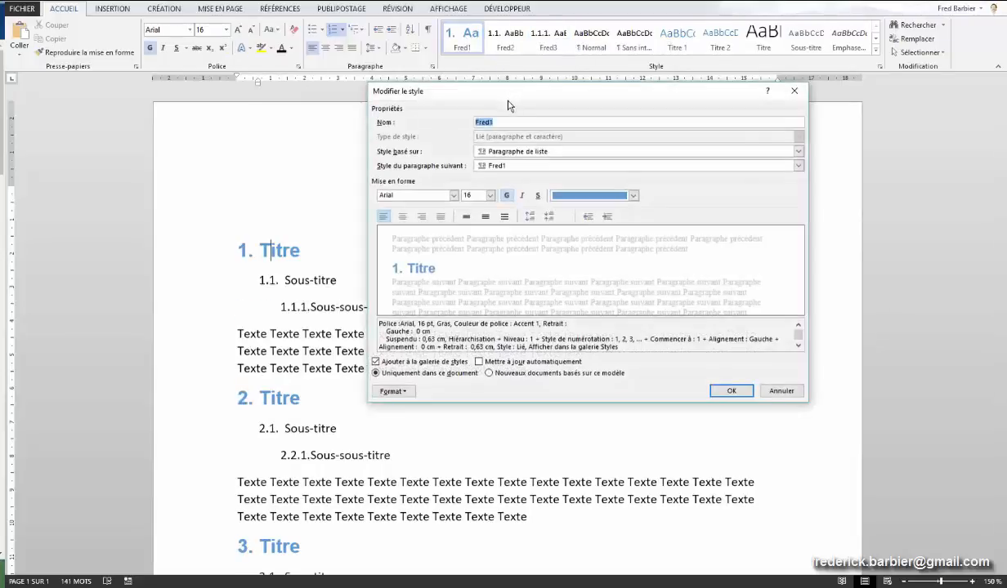
drag(508, 97, 550, 99)
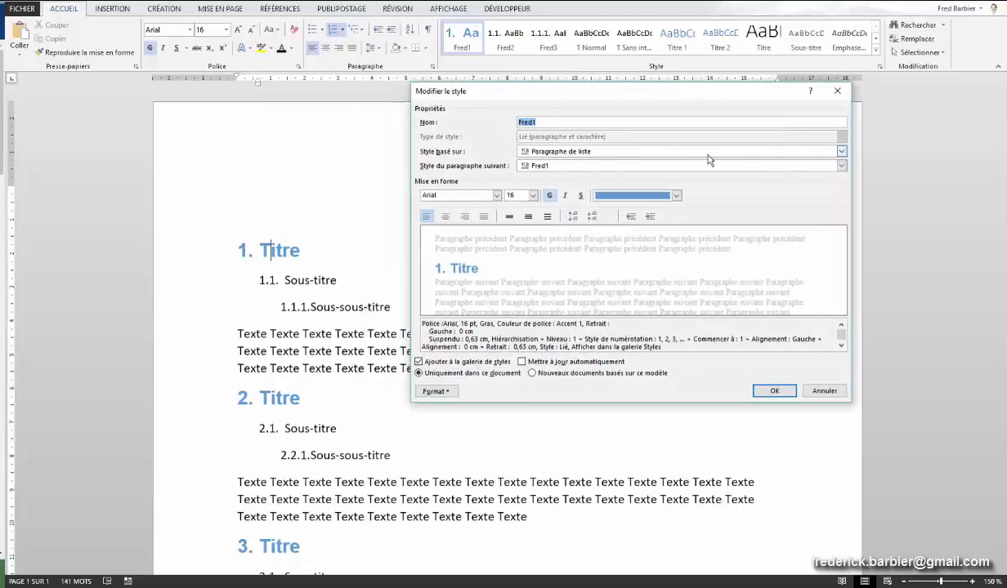
click(841, 152)
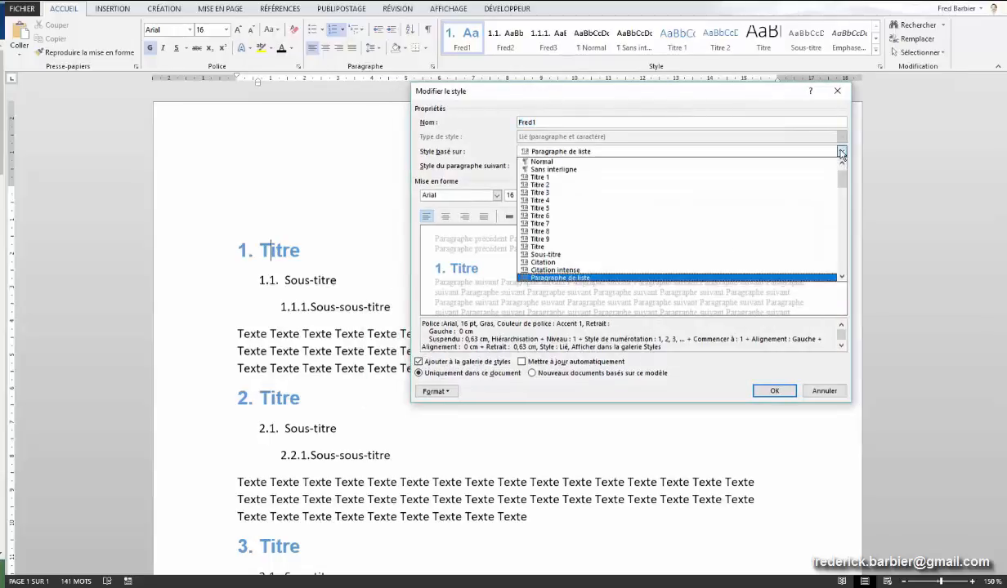
click(547, 180)
click(773, 390)
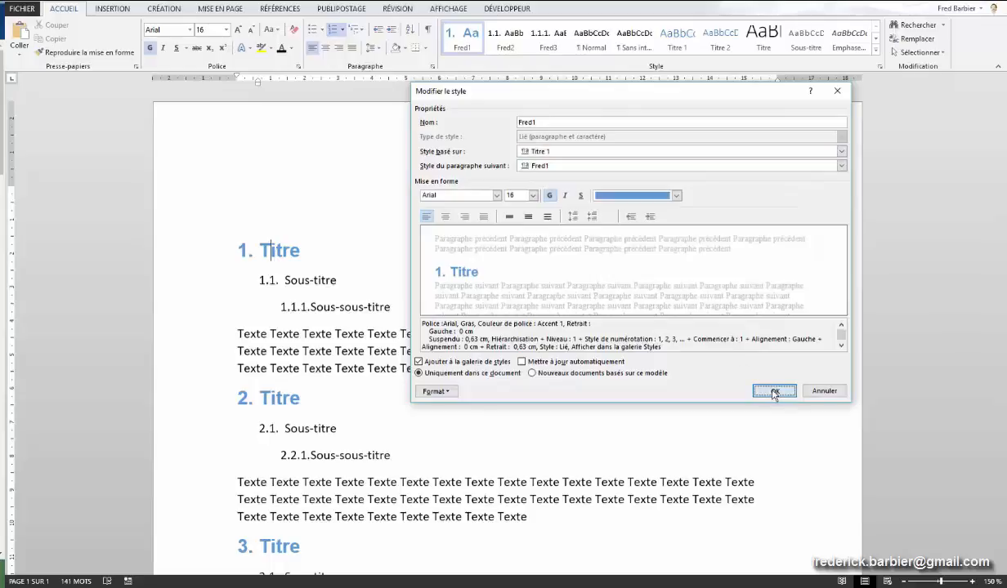
Modify the Fred2 style of the Sous-titre headings so that it is based on the built-in Titre 2 style
click(193, 275)
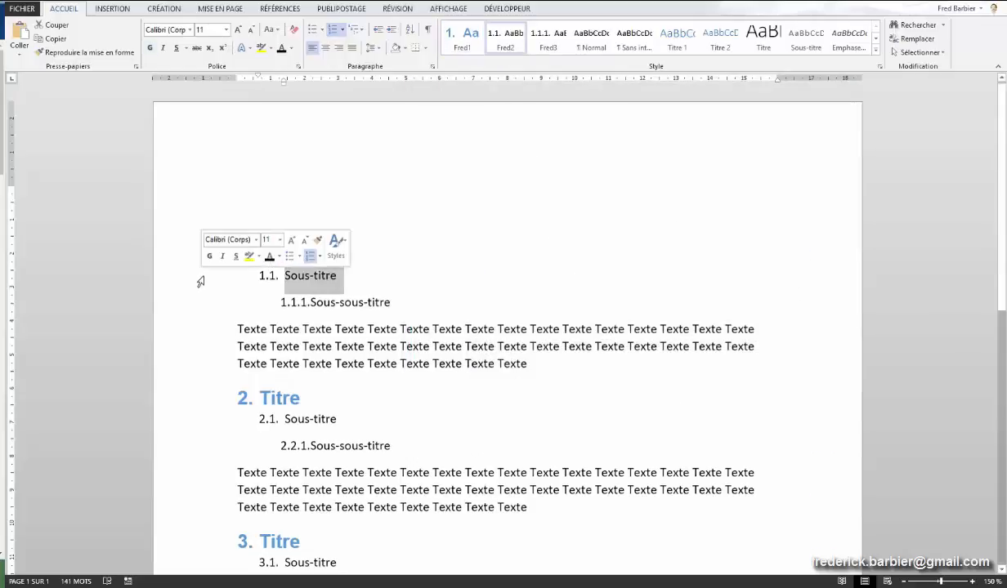
right_click(507, 41)
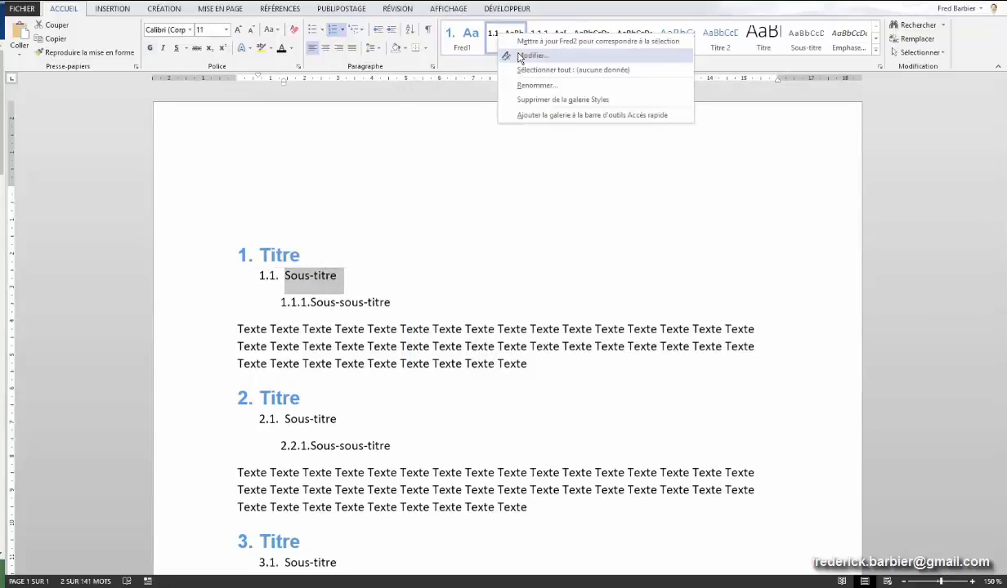
click(517, 57)
click(545, 151)
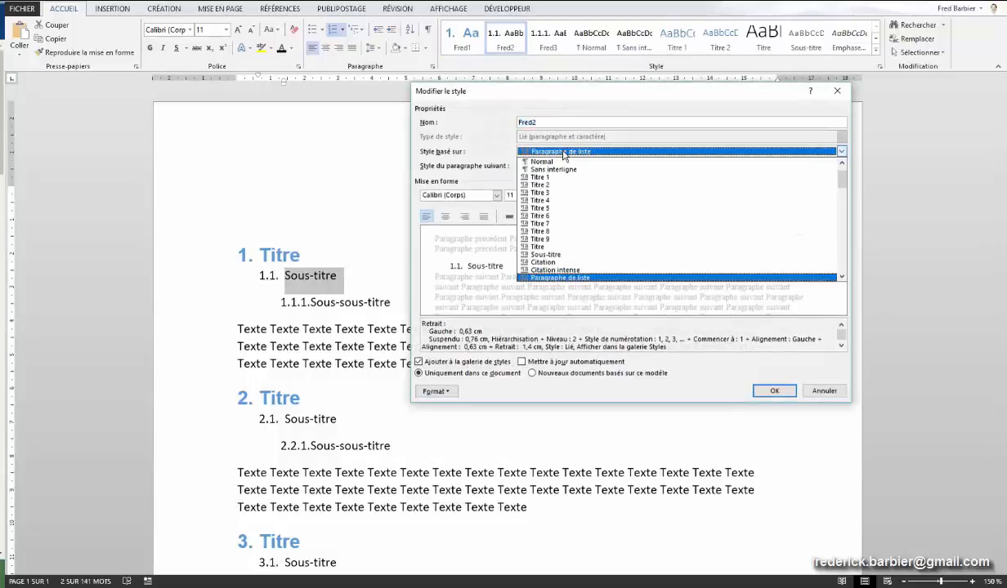
click(555, 185)
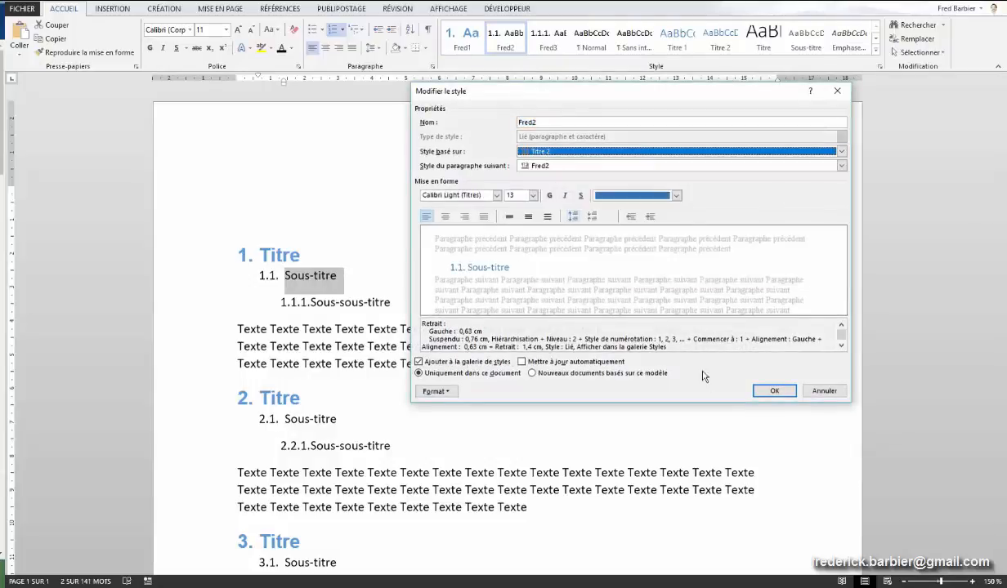
click(774, 391)
Modify the Fred3 style of the Sous-sous-titre headings so that it is based on the built-in Titre 3 style
click(372, 297)
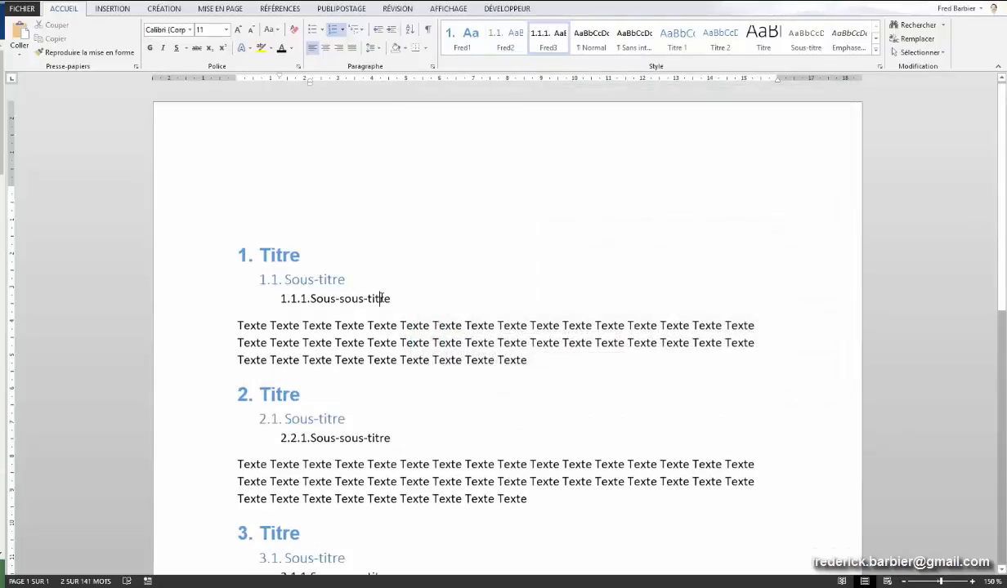
right_click(550, 30)
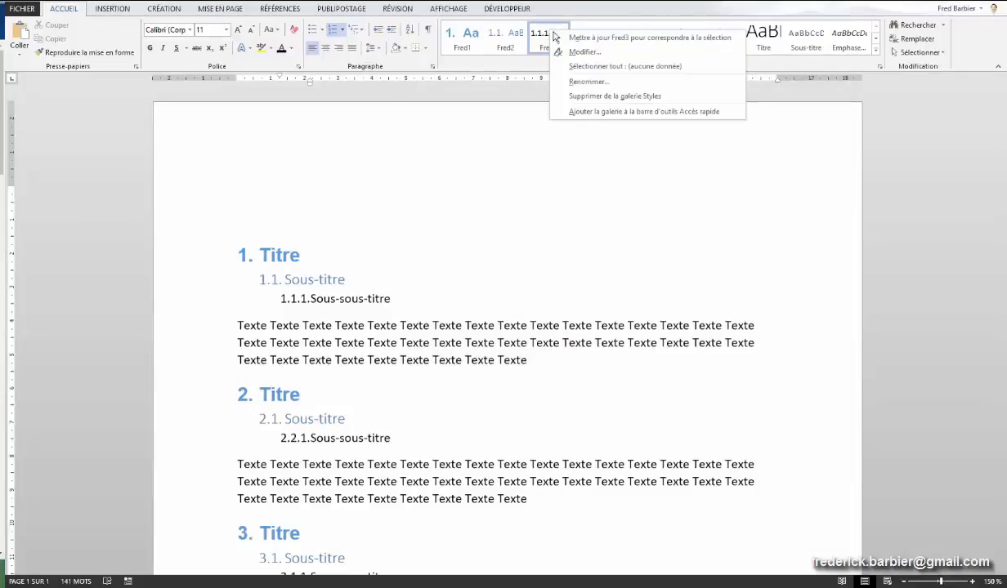
click(572, 53)
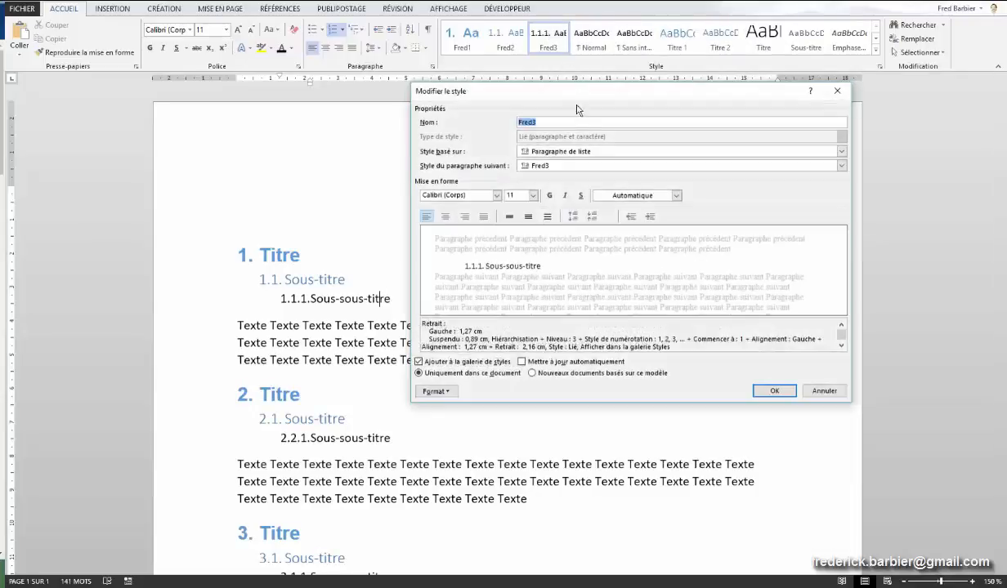
click(554, 153)
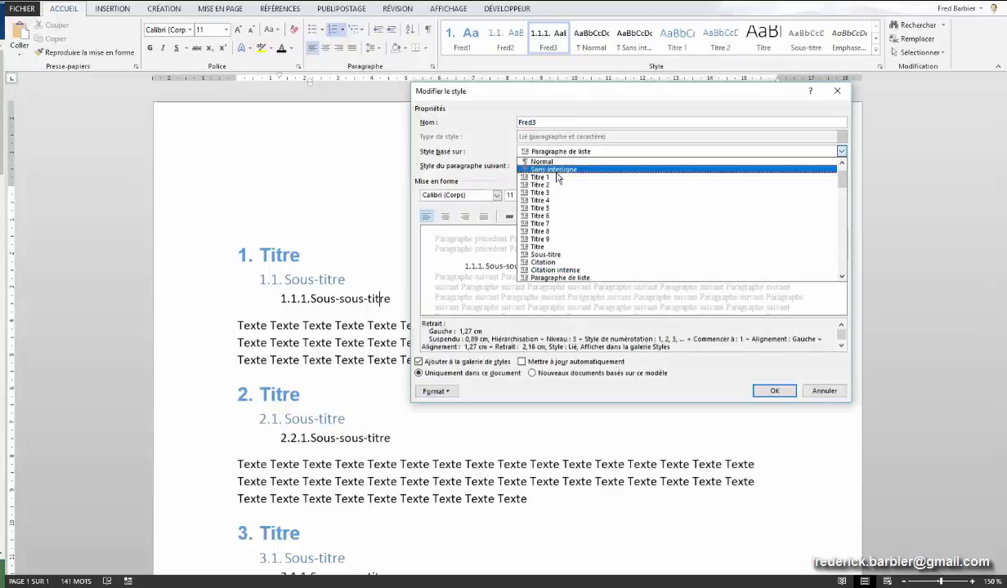
click(576, 194)
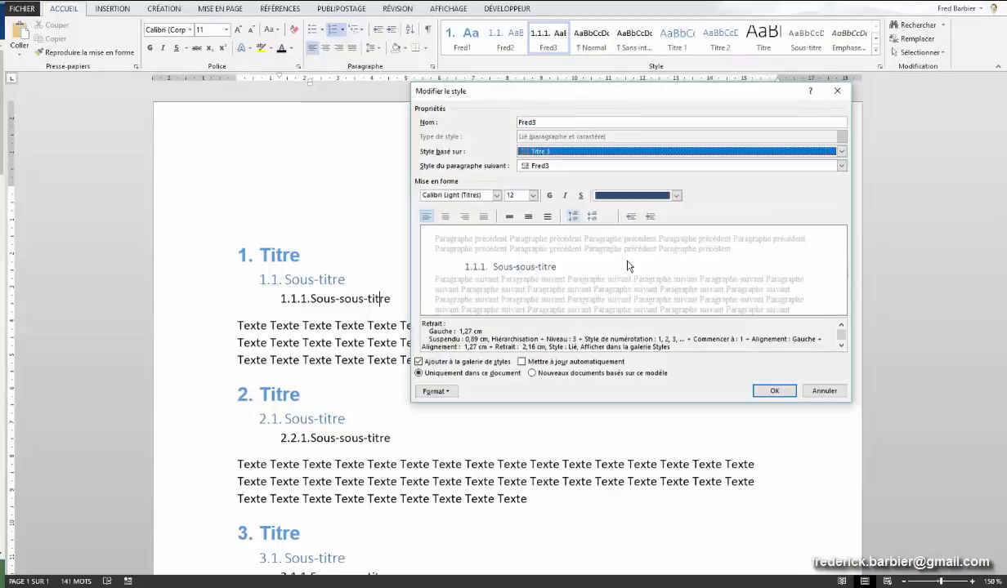
click(773, 391)
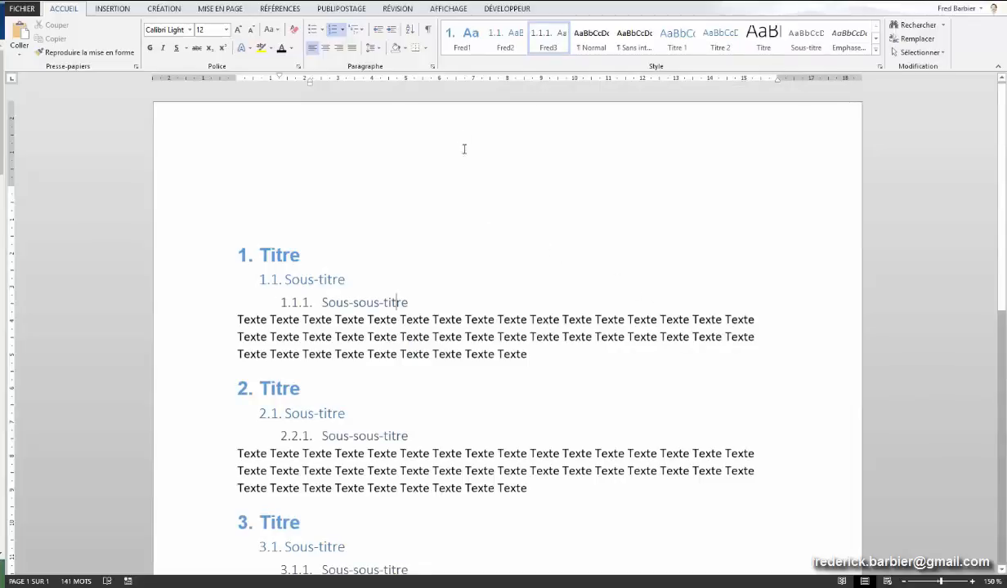
Show the navigation pane and use it to jump to Sous-titre 2.1, Titre 3 and back to Titre 1
click(450, 10)
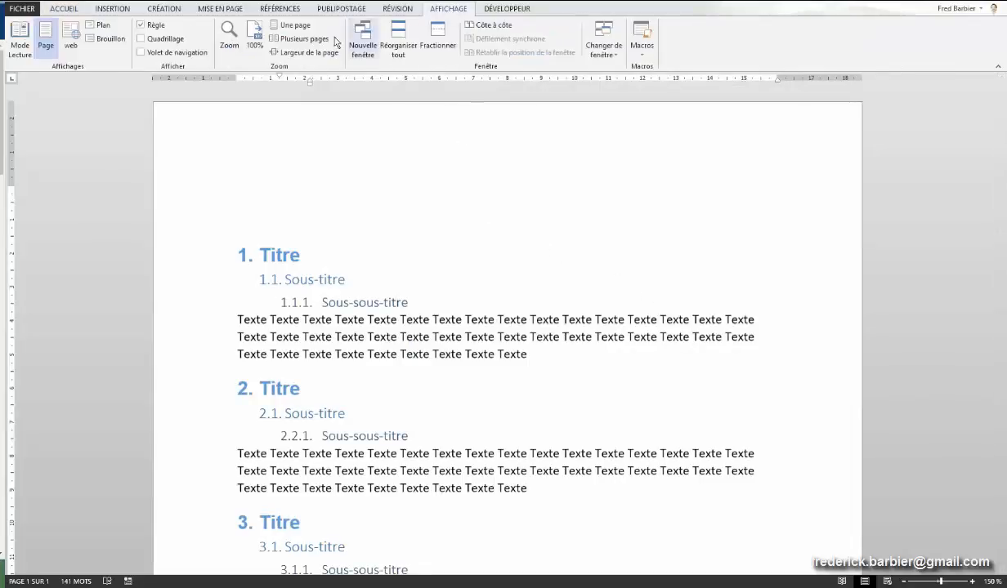
click(140, 53)
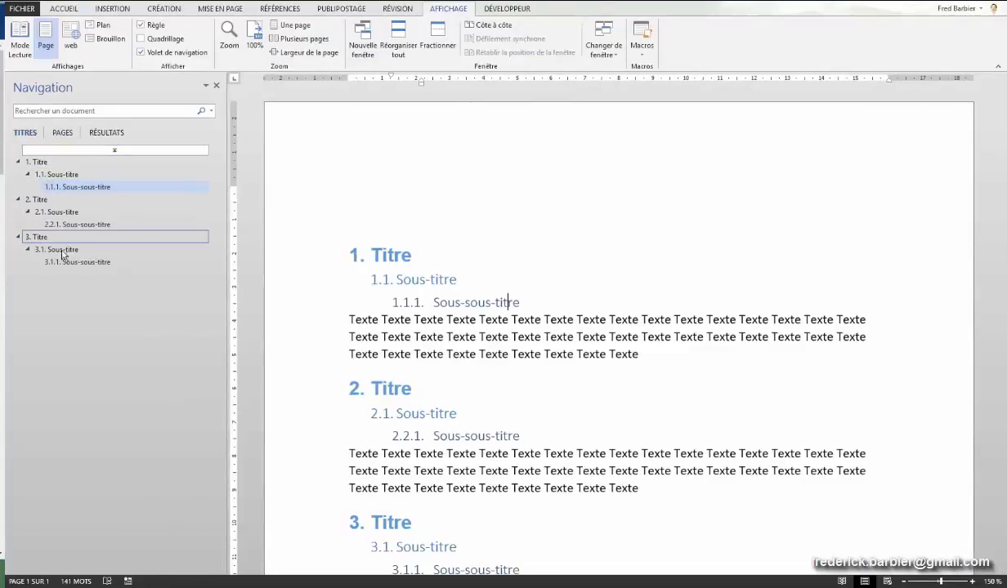
click(57, 213)
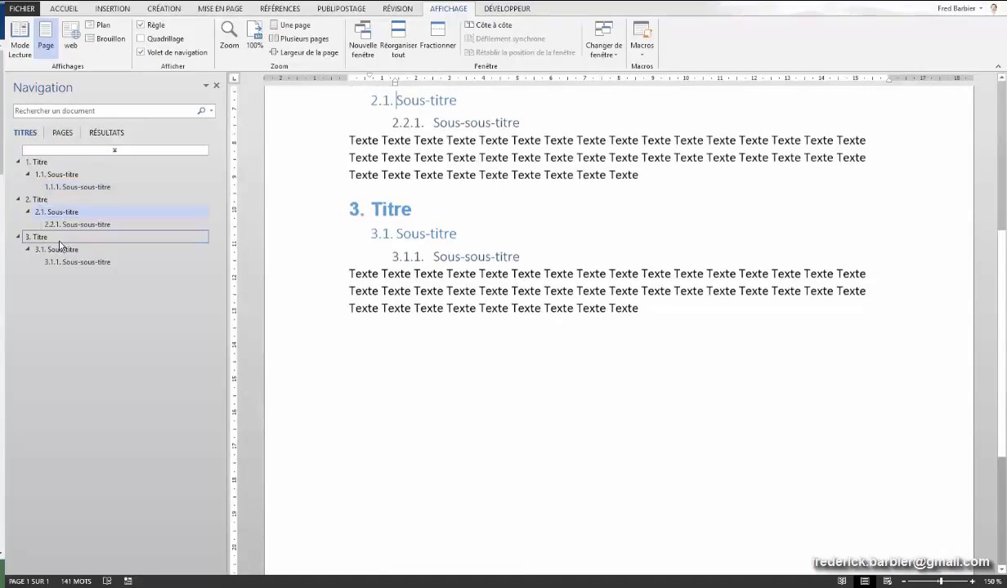
click(58, 240)
click(39, 162)
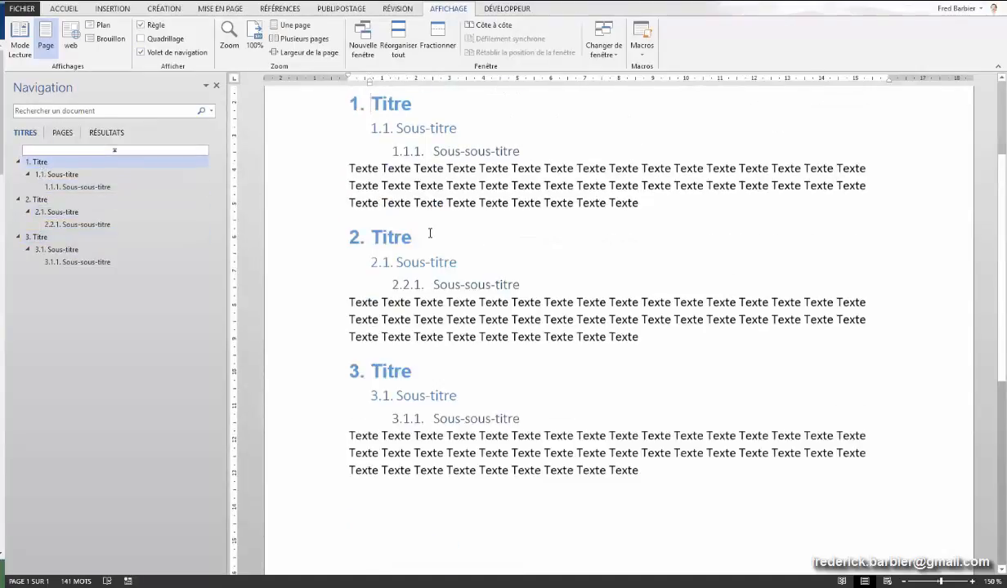
scroll(430, 233, up, 3)
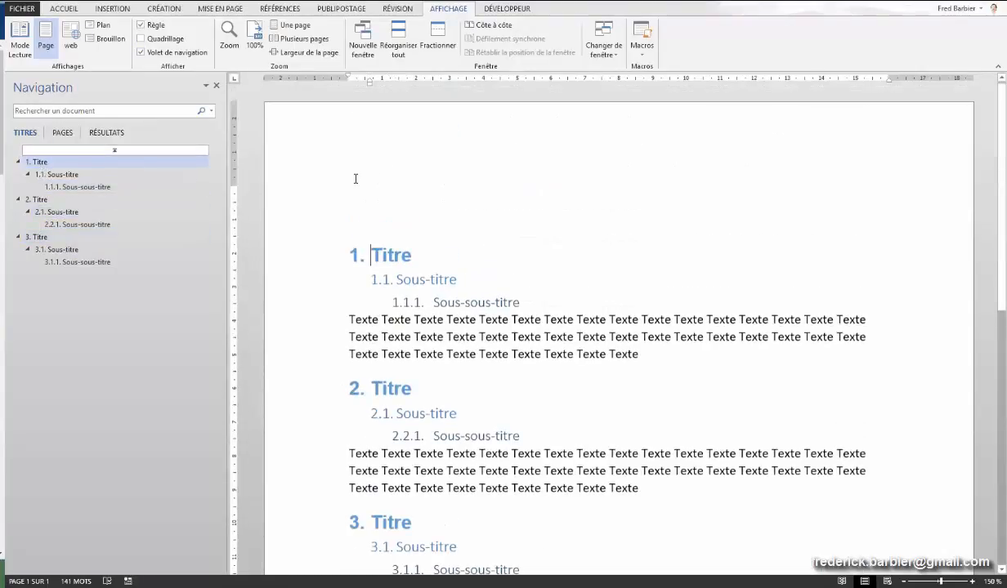
Insert the predefined Table automatique 1 table of contents at the start of the document, above the first Titre heading
click(356, 179)
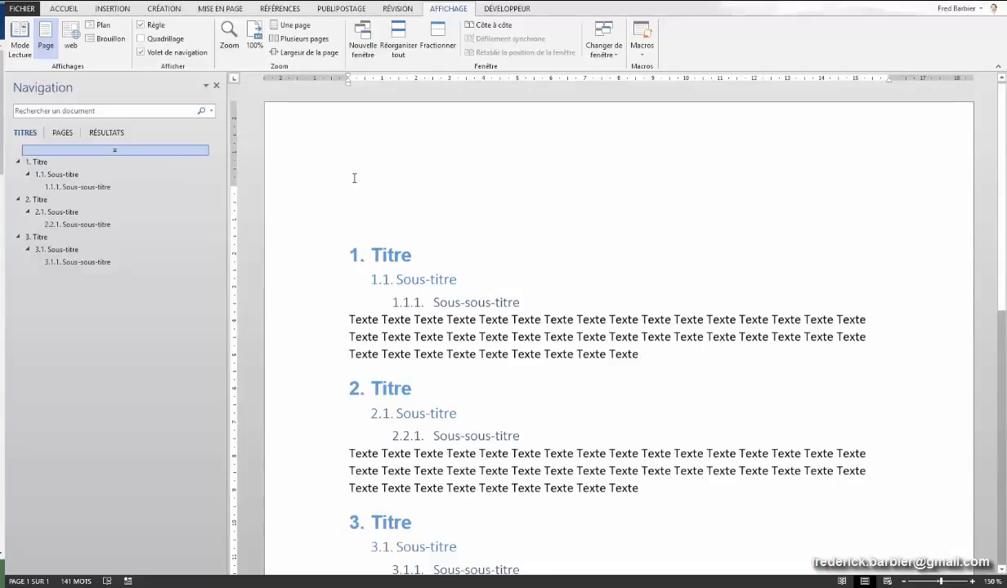
click(276, 10)
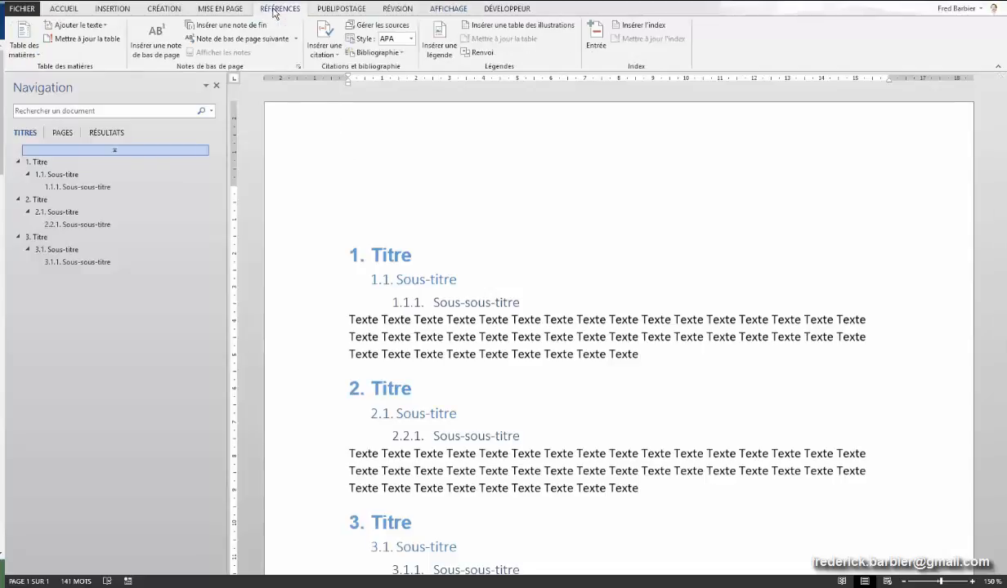
click(30, 51)
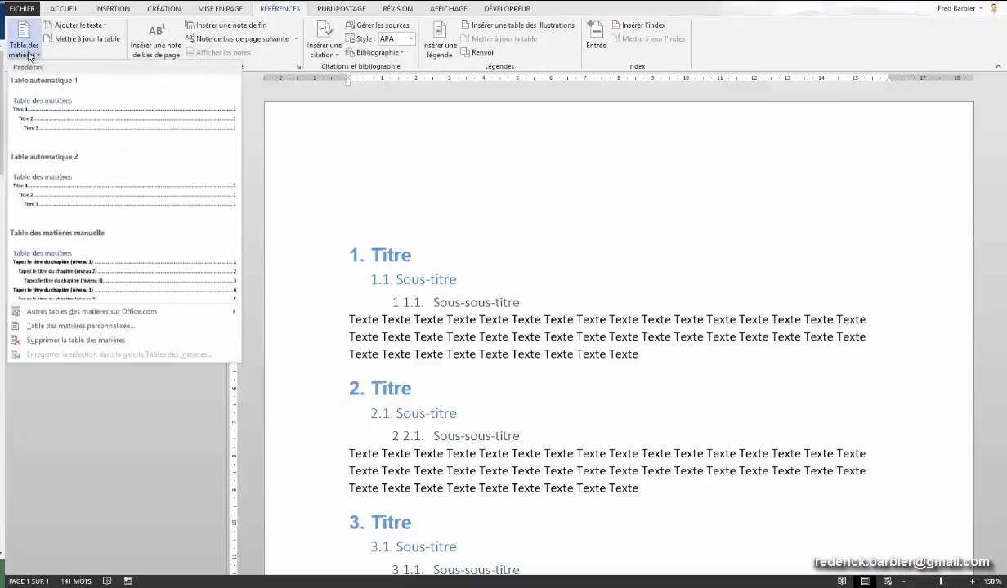
click(34, 120)
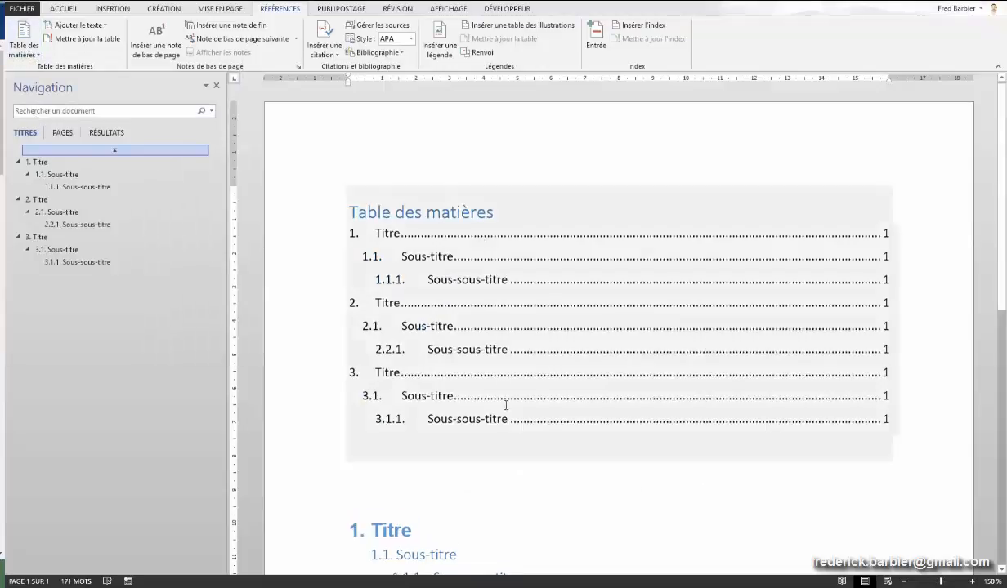